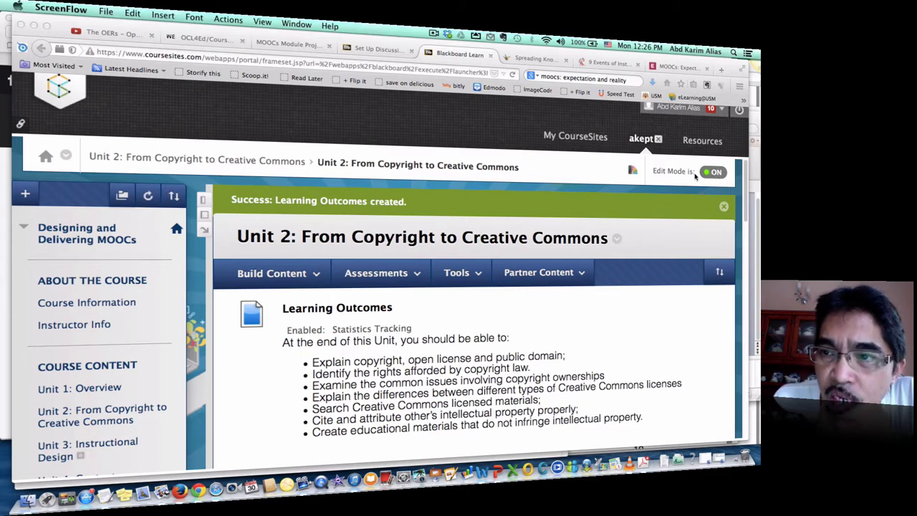
Bring the course window forward with Unit 2's new Learning Outcomes item shown
click(714, 174)
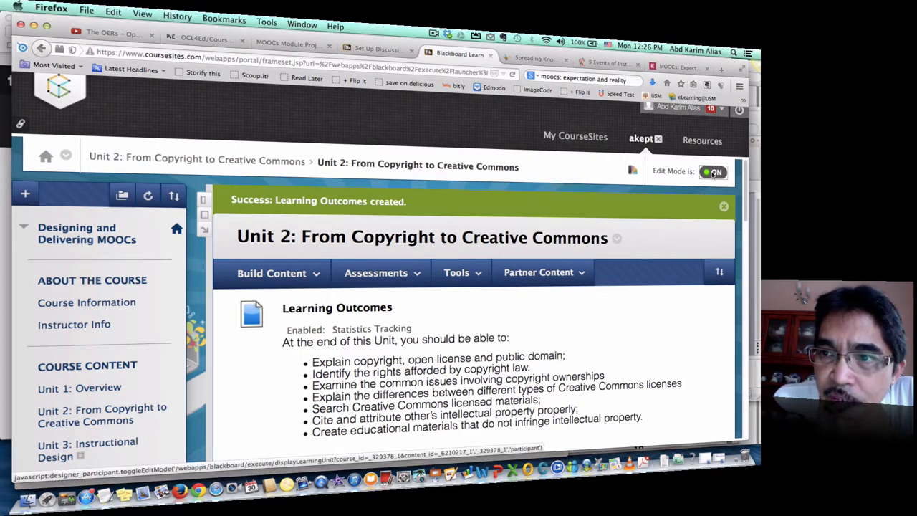
Switch Edit Mode off and reload Unit 2 to review its seven Learning Outcomes as a student
click(713, 173)
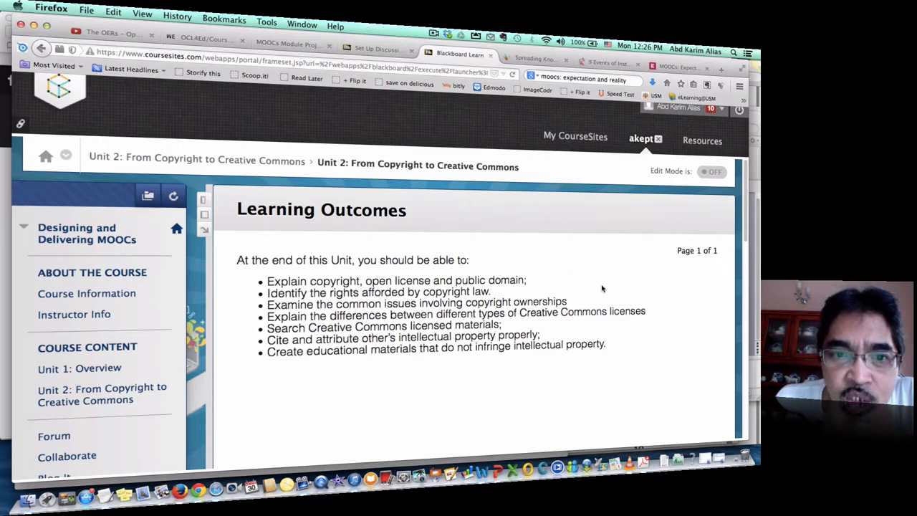
scroll(362, 314, down, 1)
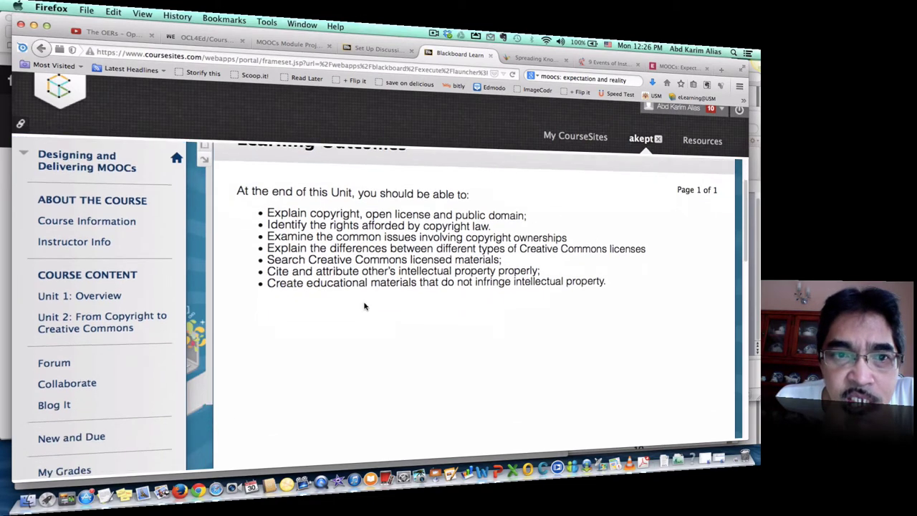
scroll(364, 307, up, 1)
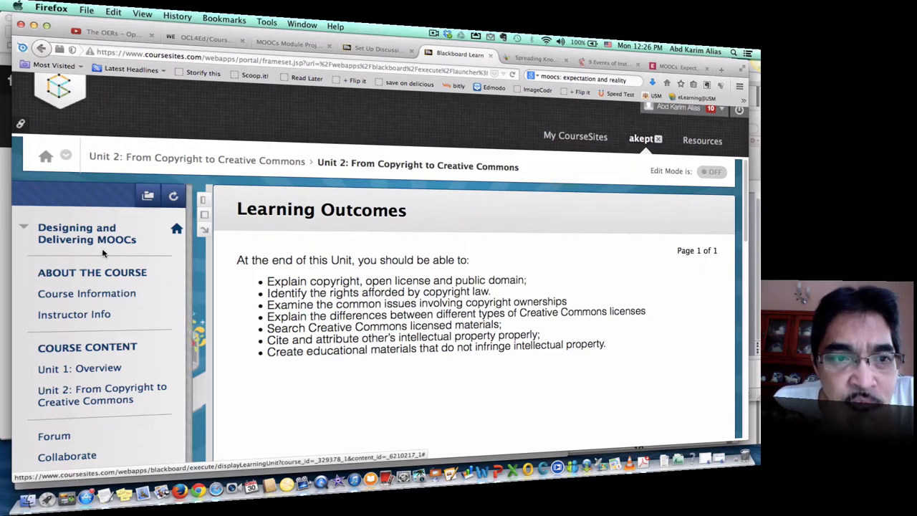
scroll(104, 338, down, 1)
scroll(104, 338, down, 1)
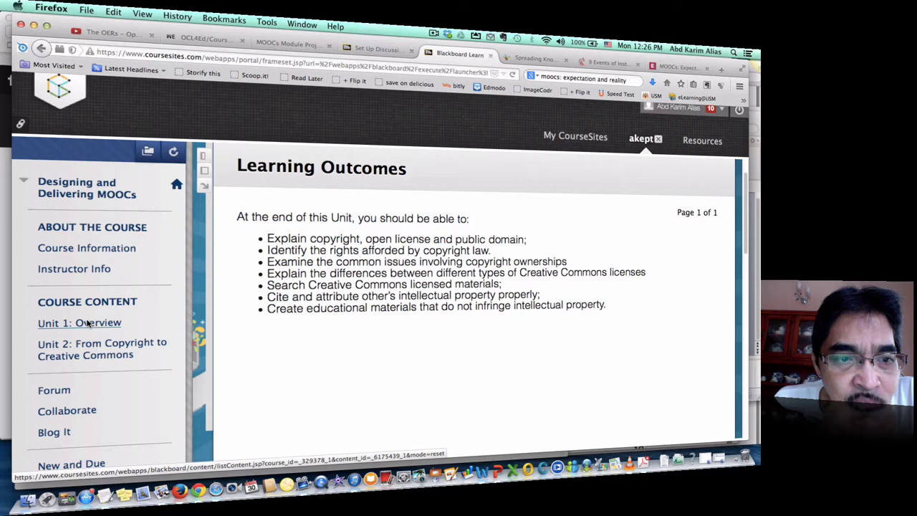
click(78, 357)
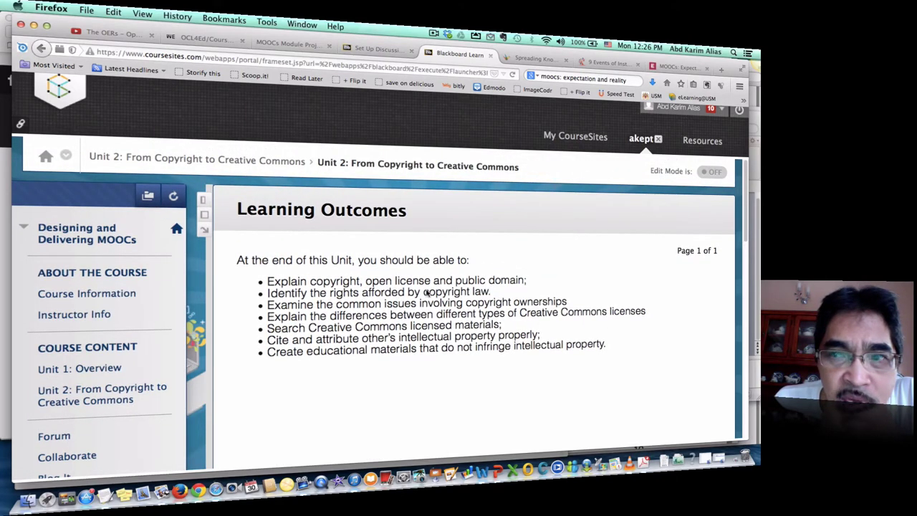
Turn Edit Mode back on and go to the Unit 1: Overview page
click(711, 174)
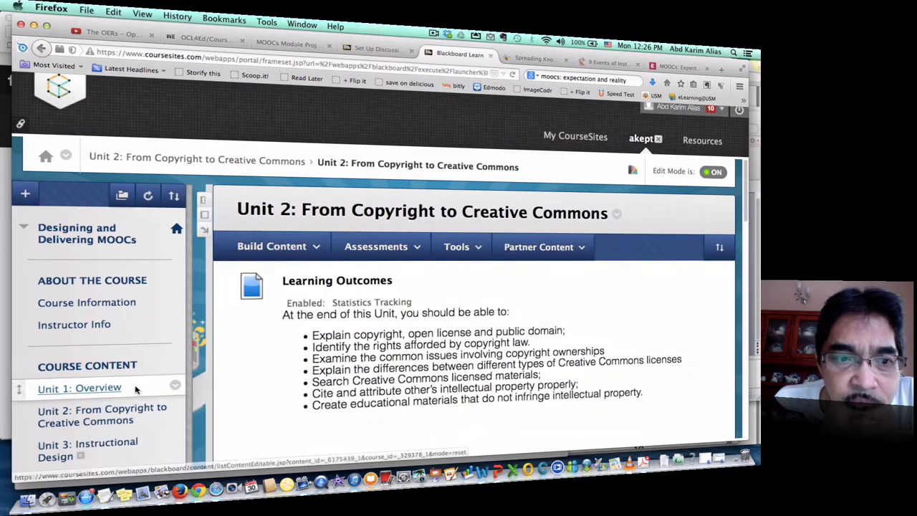
scroll(137, 387, down, 2)
scroll(138, 388, down, 5)
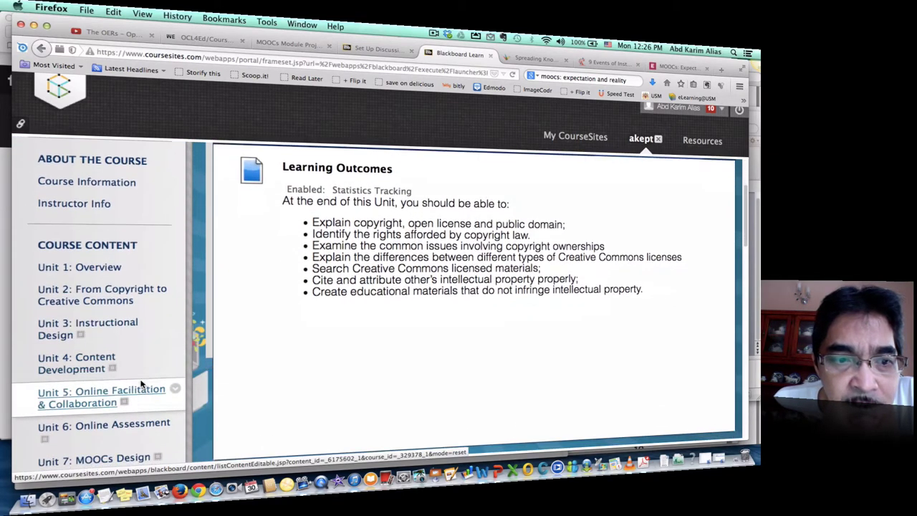
scroll(141, 383, down, 1)
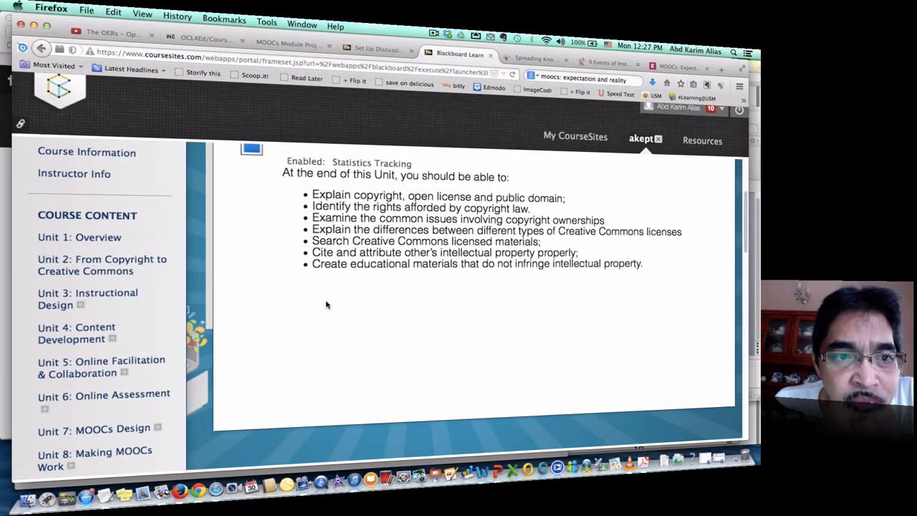
scroll(326, 304, up, 3)
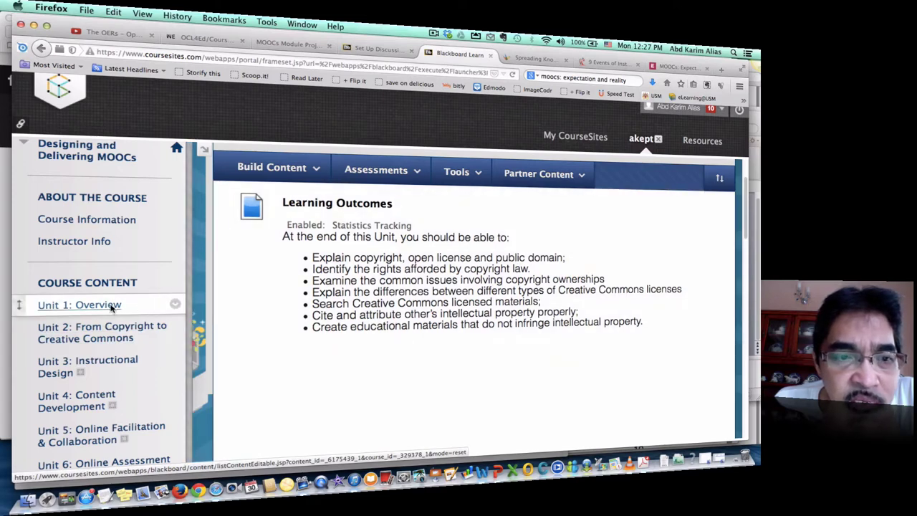
click(93, 305)
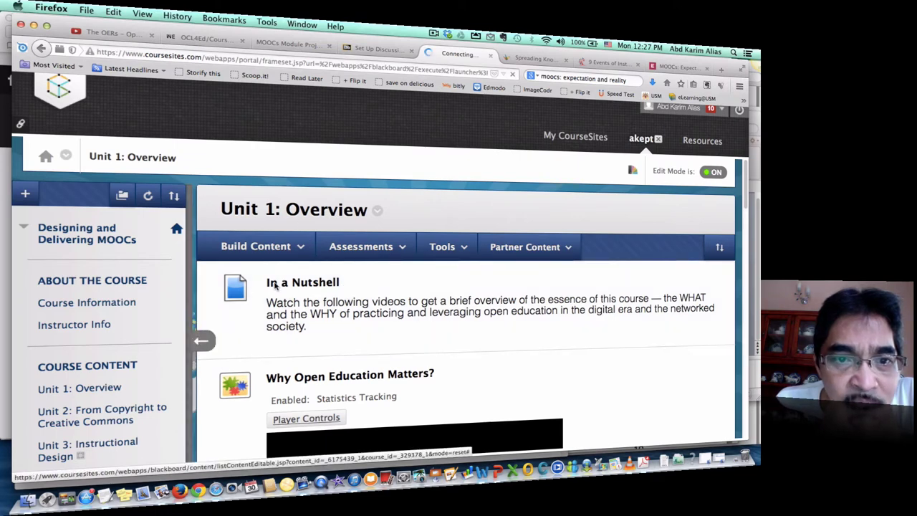
Open Build Content and scroll past the In a Nutshell intro and first video
click(256, 246)
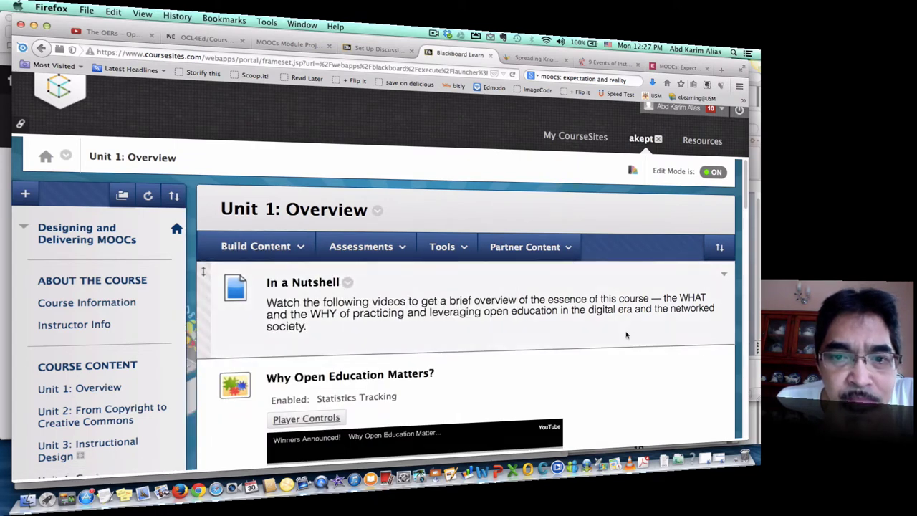
scroll(515, 285, down, 3)
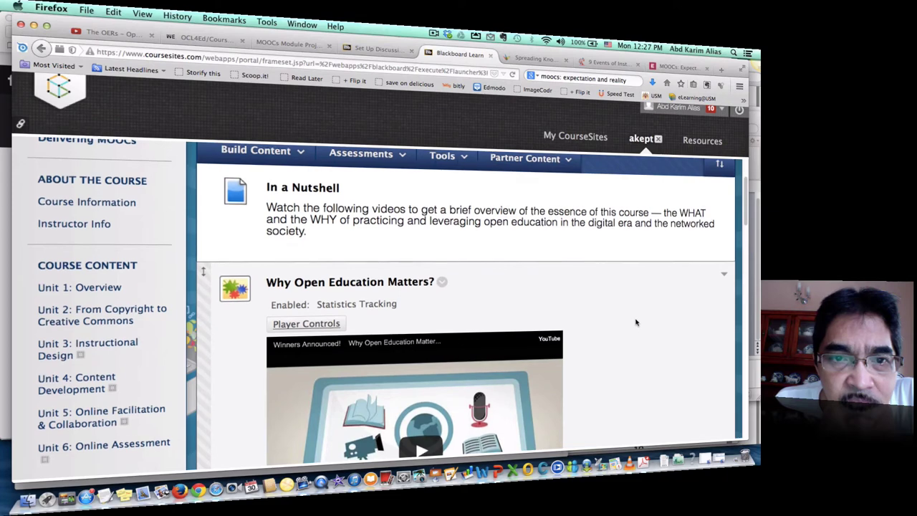
scroll(667, 294, down, 5)
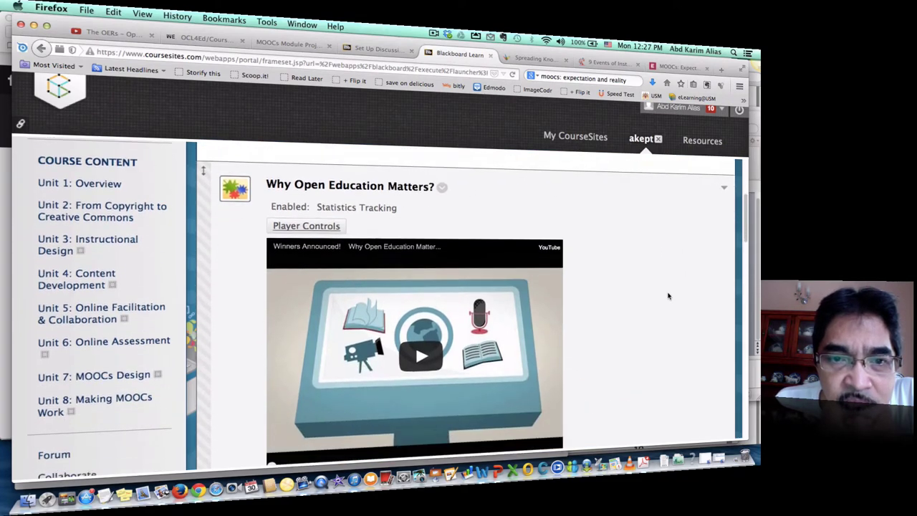
scroll(666, 295, down, 10)
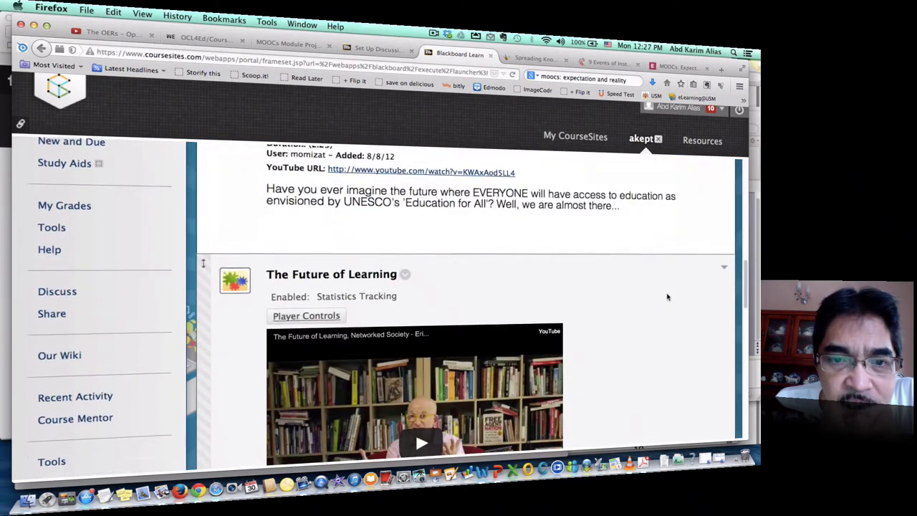
scroll(667, 297, down, 6)
scroll(667, 296, up, 15)
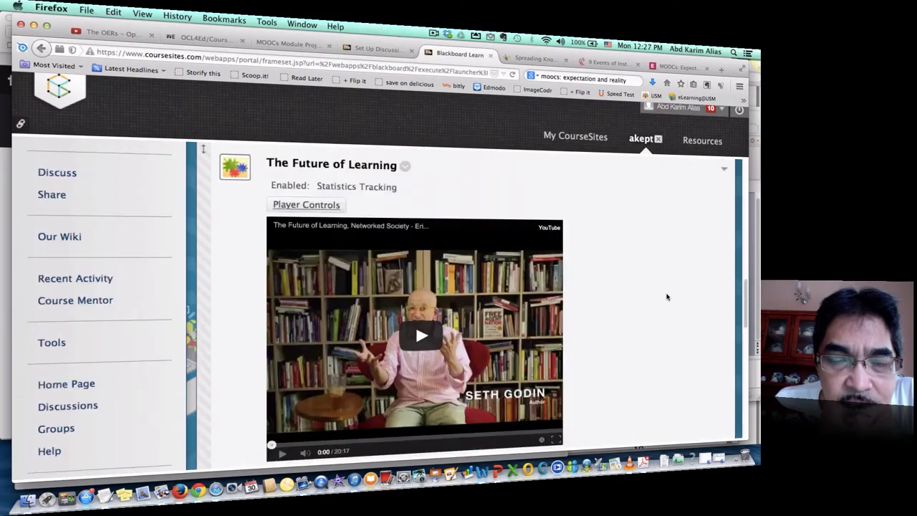
scroll(666, 296, up, 8)
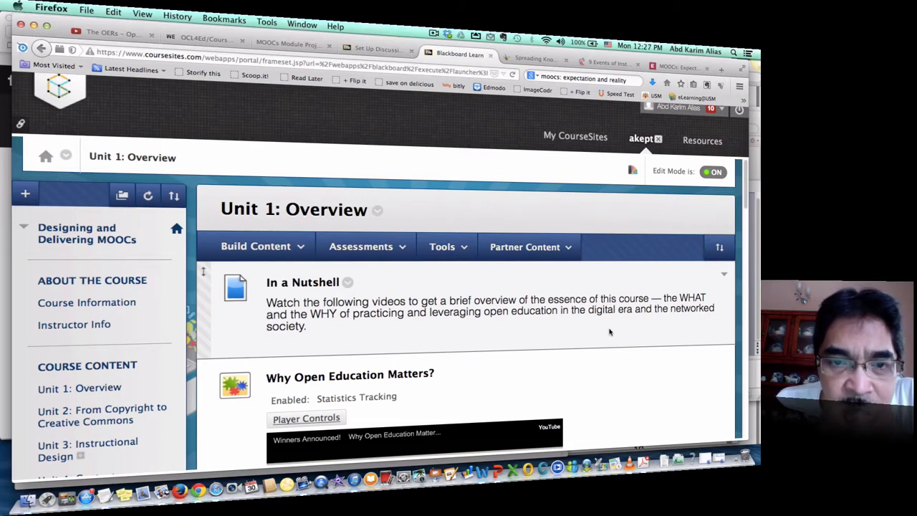
Scroll through 'The Future of Learning' and 'Welcome to the Brave New World of MOOCs' videos, then return to the top
scroll(610, 332, down, 1)
scroll(609, 331, down, 2)
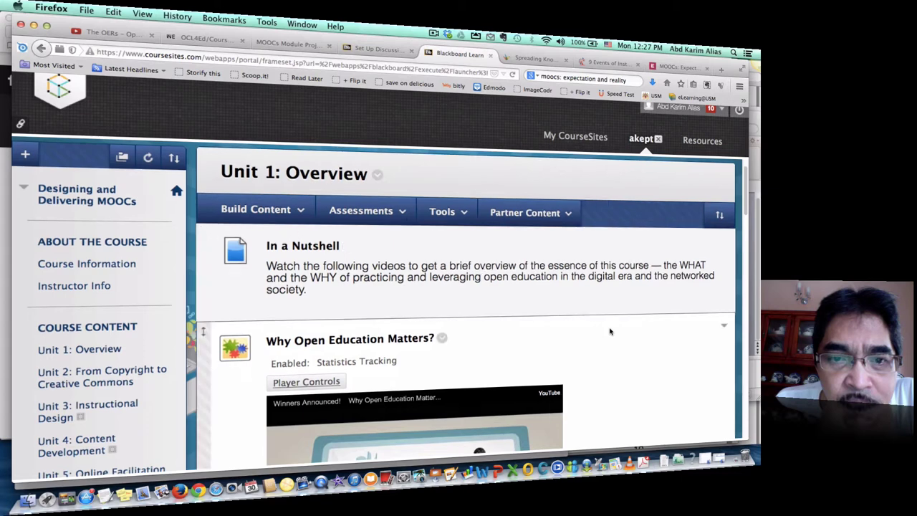
scroll(609, 332, up, 3)
scroll(590, 346, down, 1)
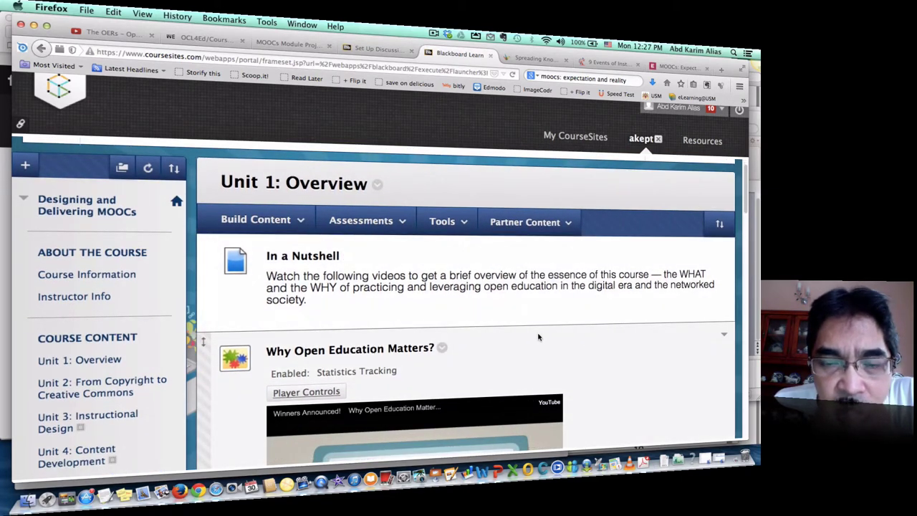
scroll(538, 337, down, 1)
scroll(539, 336, down, 4)
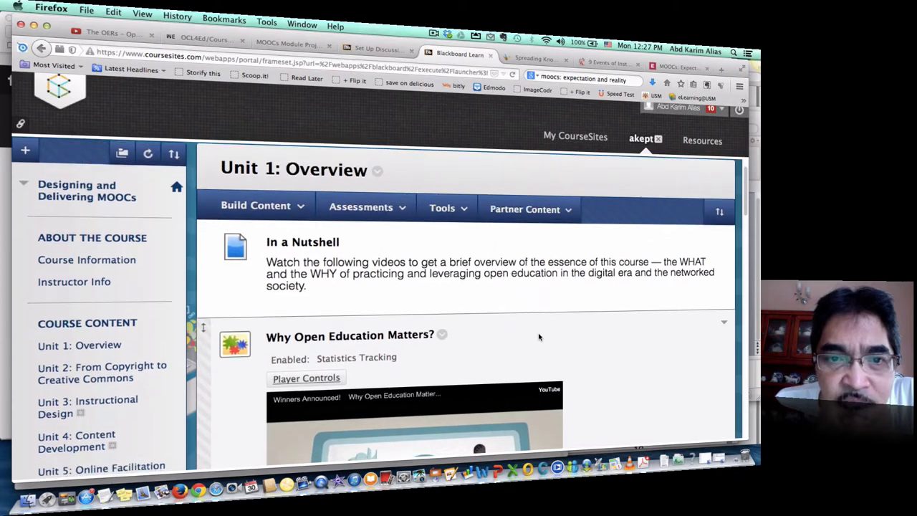
scroll(538, 333, up, 1)
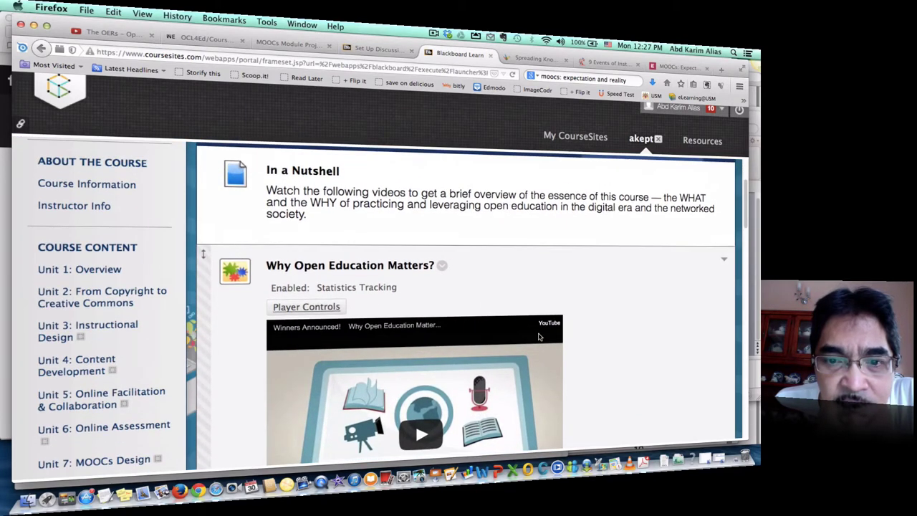
scroll(538, 333, down, 4)
scroll(537, 332, down, 4)
scroll(541, 336, down, 15)
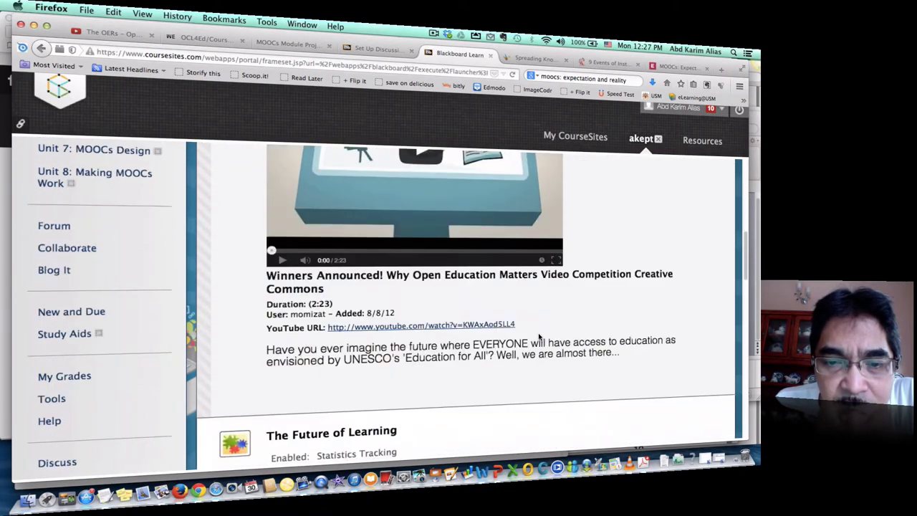
scroll(540, 337, down, 10)
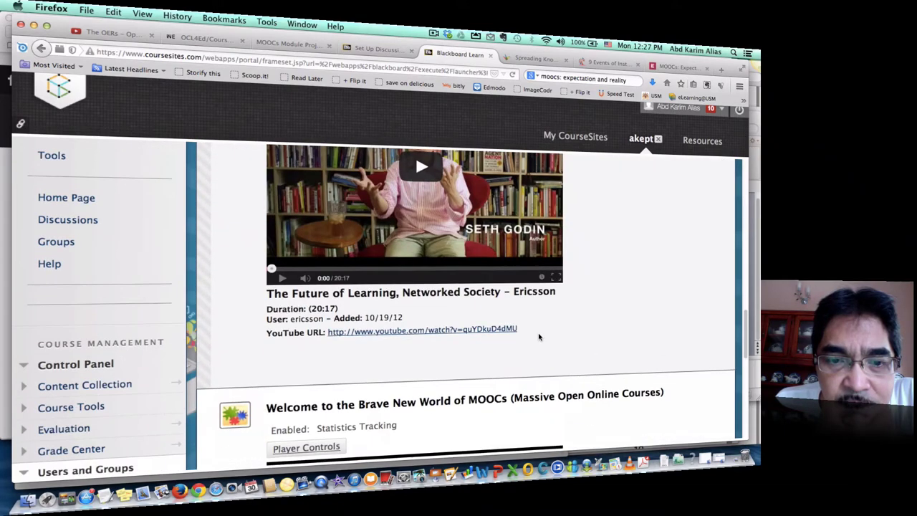
scroll(539, 335, down, 8)
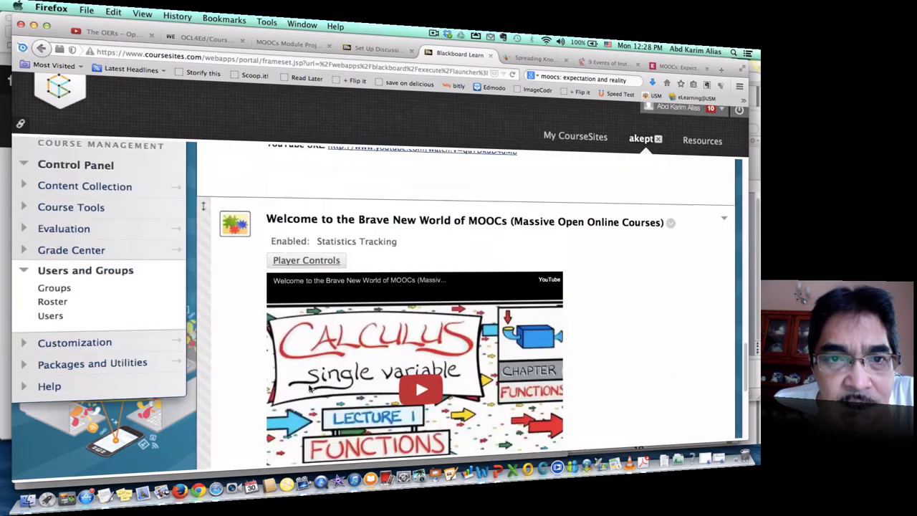
scroll(310, 388, up, 15)
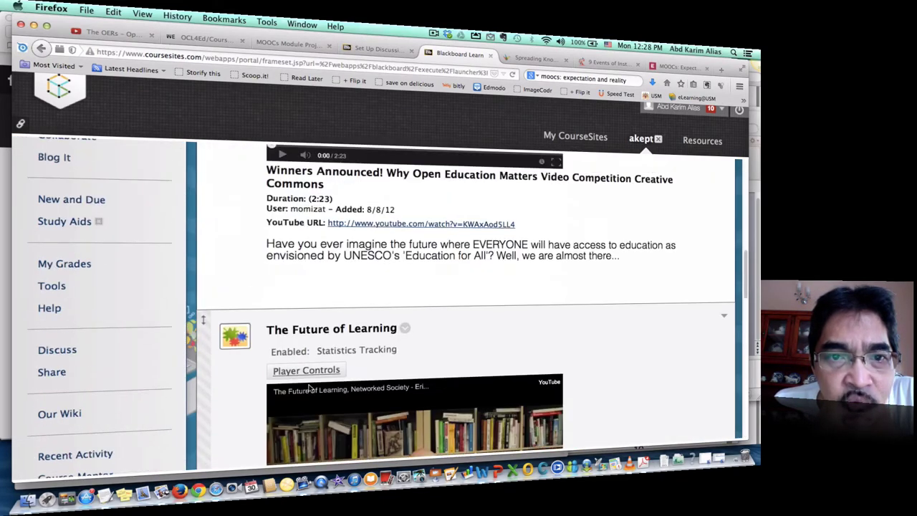
scroll(309, 388, up, 5)
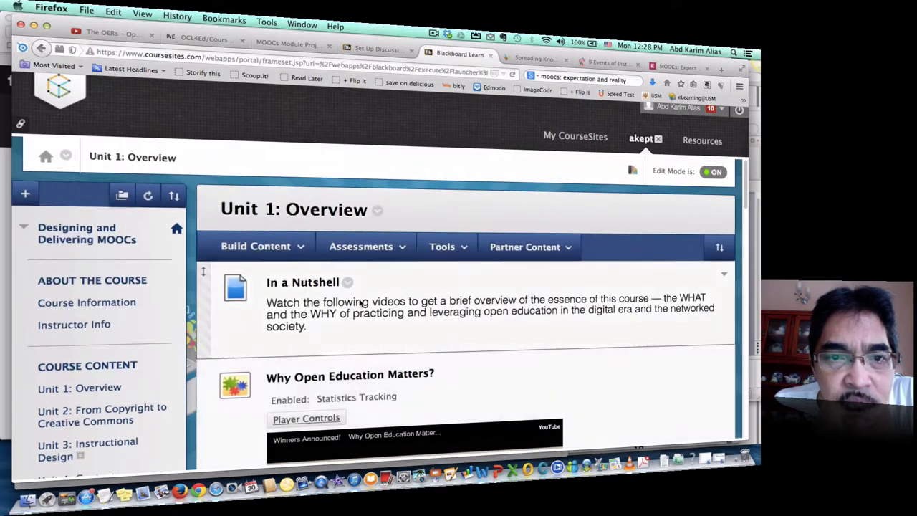
Browse the Assessments, Tools and Partner Content menus on Unit 1: Overview
click(442, 246)
click(632, 171)
click(256, 246)
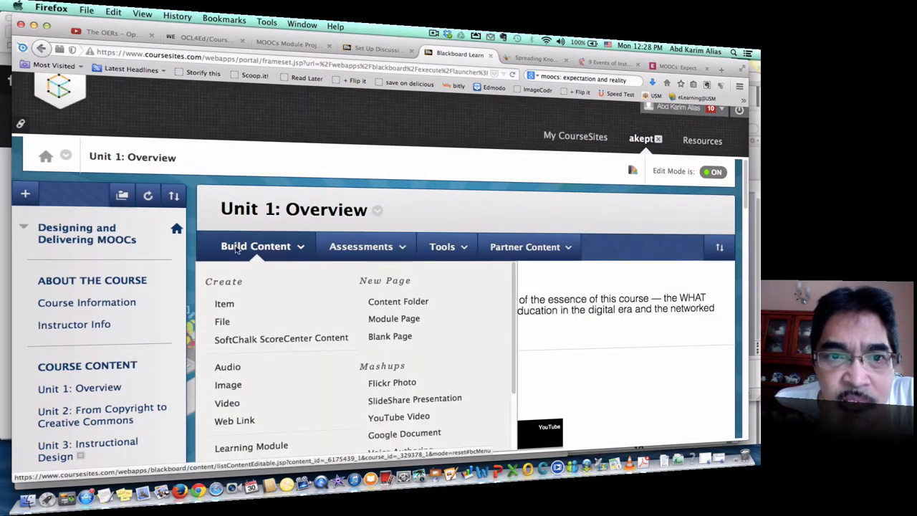
click(343, 246)
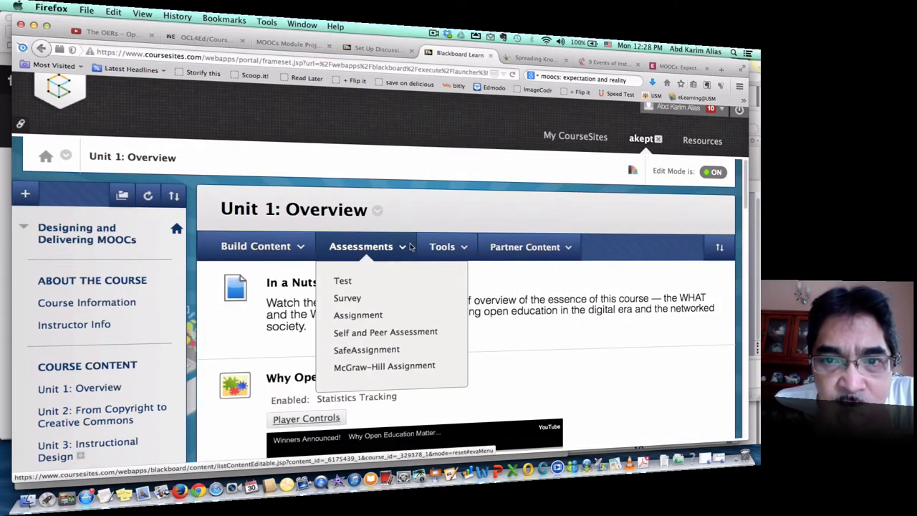
click(440, 248)
click(541, 247)
Reopen the Build Content menu and scroll through its content types
click(273, 246)
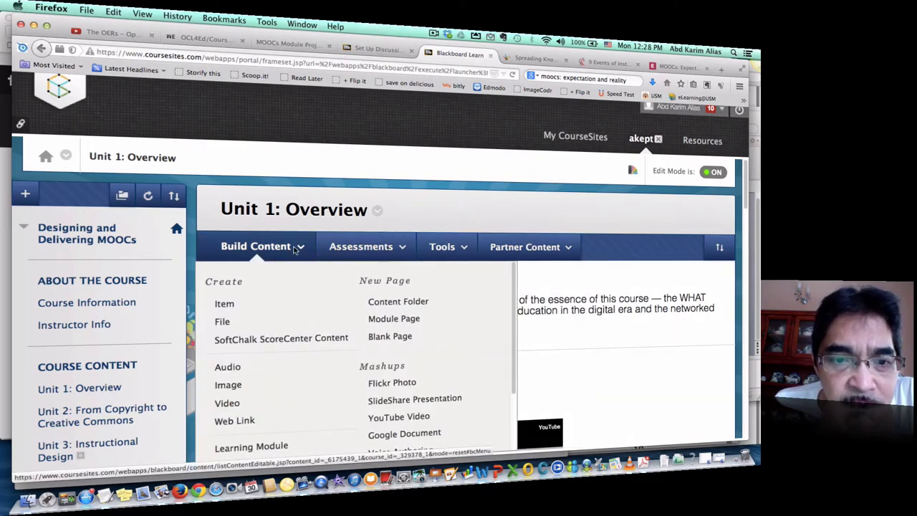
scroll(257, 369, down, 2)
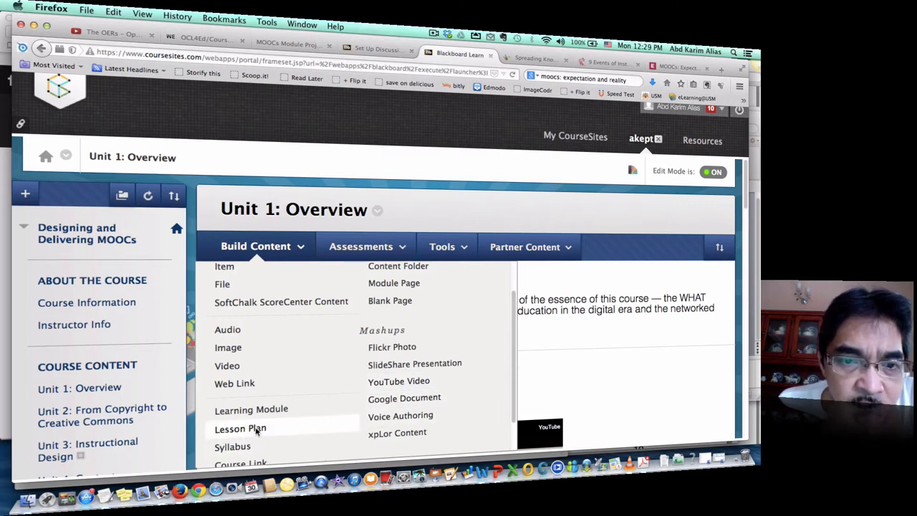
scroll(247, 438, up, 2)
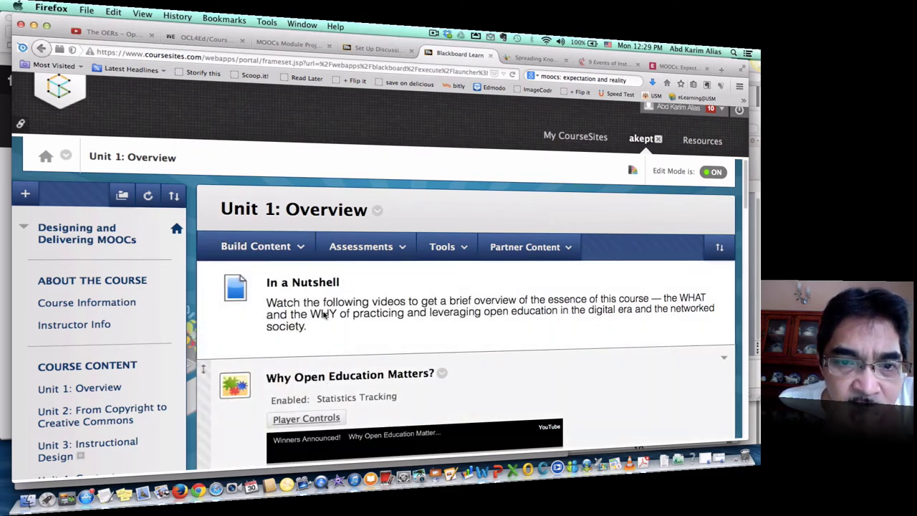
click(301, 246)
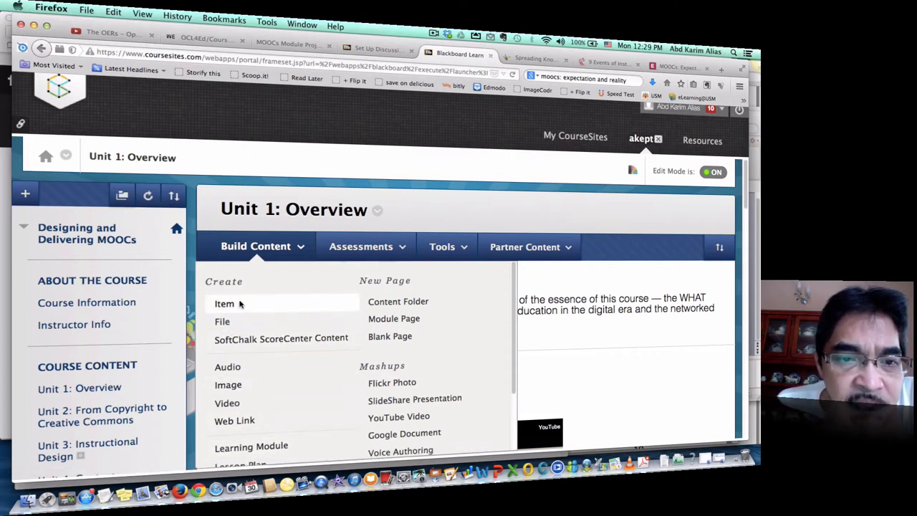
Close Build Content and open the UNIT 1: OVERVIEW learning unit
click(624, 334)
scroll(524, 349, down, 15)
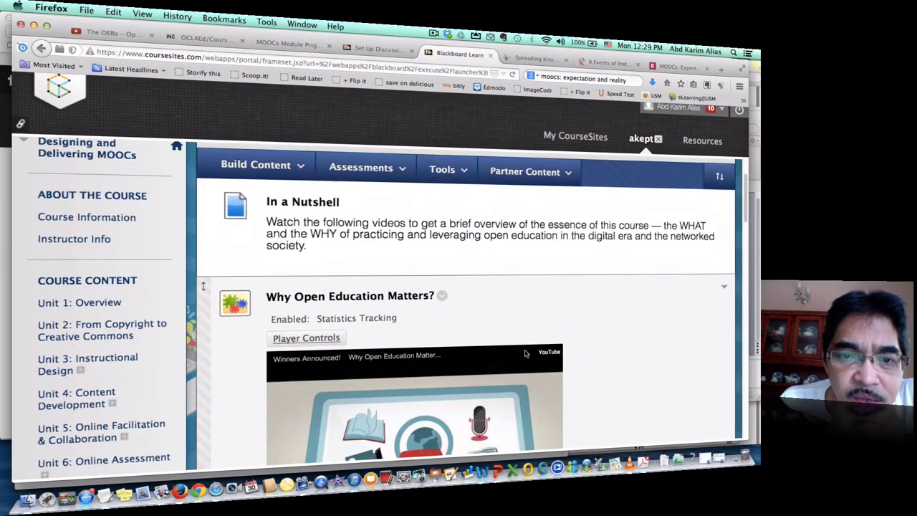
scroll(521, 352, down, 10)
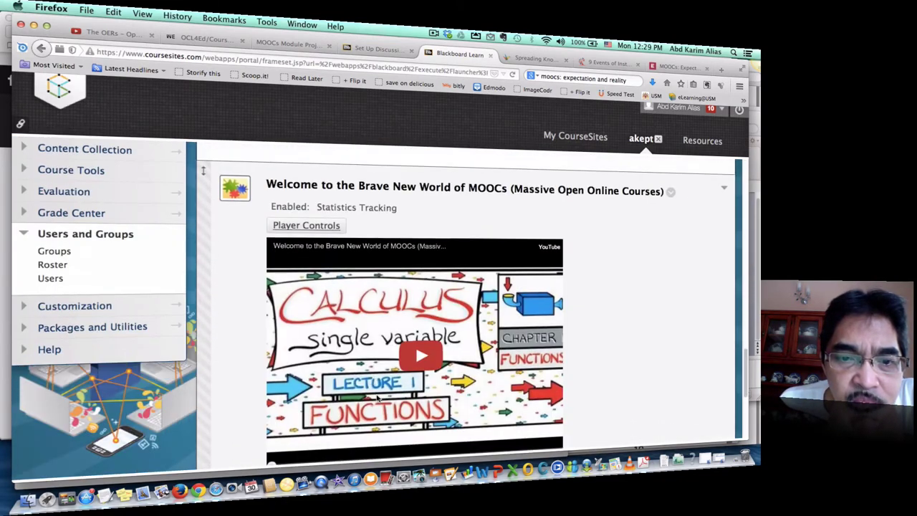
scroll(363, 374, down, 5)
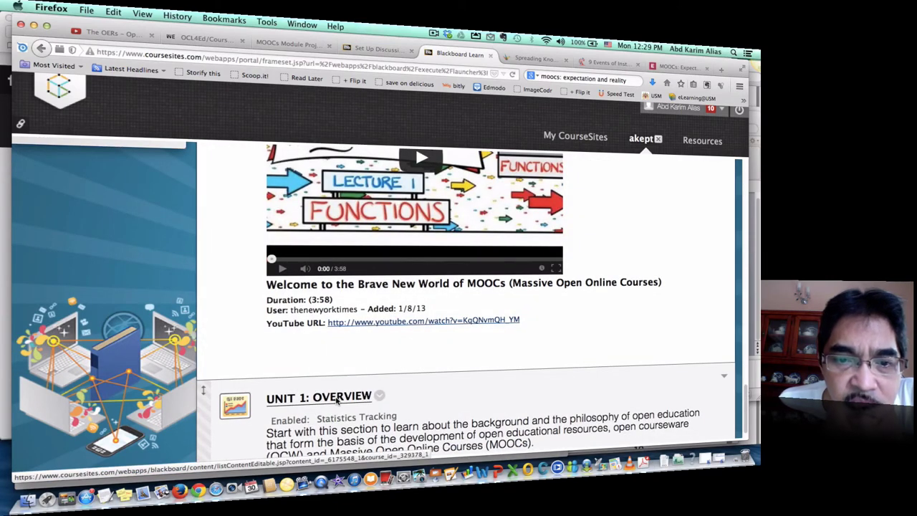
click(337, 401)
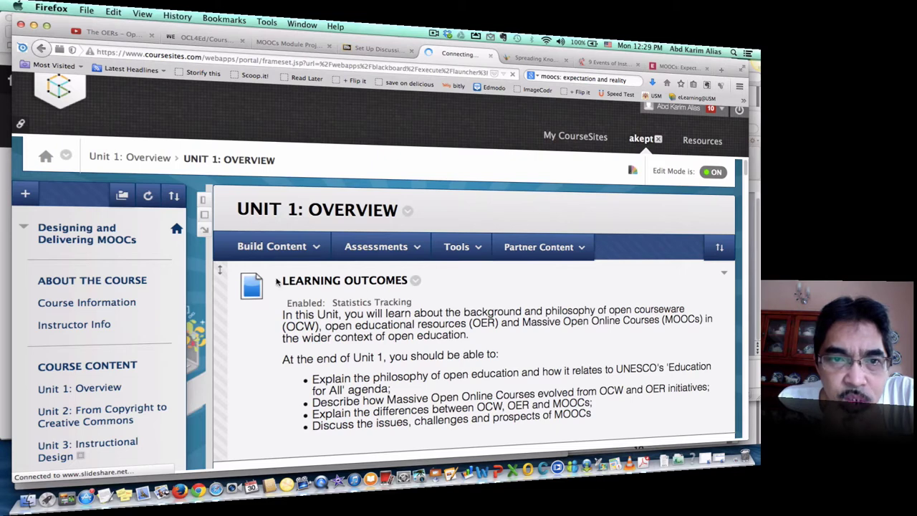
Scroll through the learning unit's materials and back up to Learning Outcomes
click(322, 252)
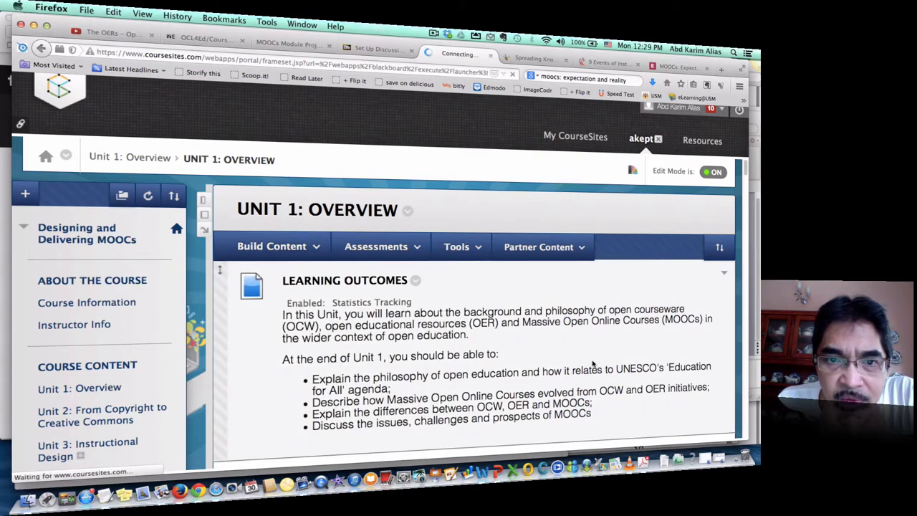
scroll(533, 369, down, 5)
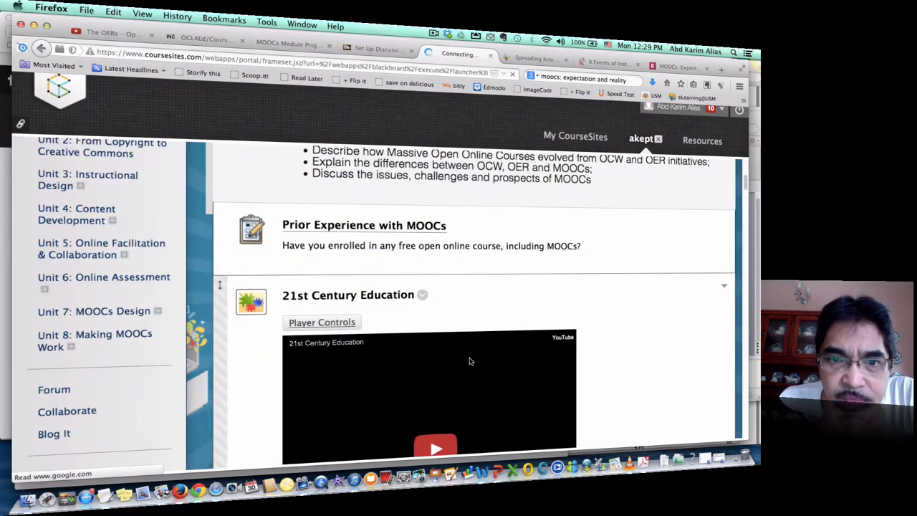
scroll(634, 355, down, 15)
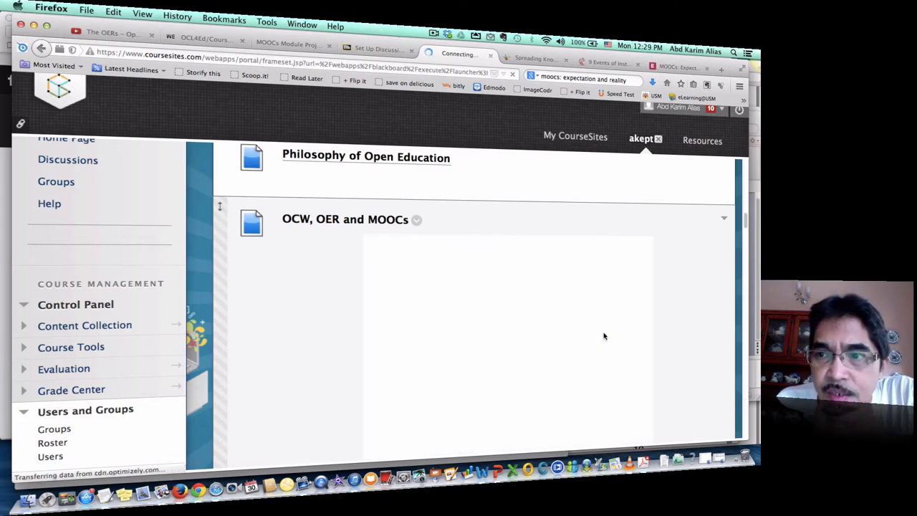
scroll(709, 345, down, 3)
scroll(709, 346, down, 15)
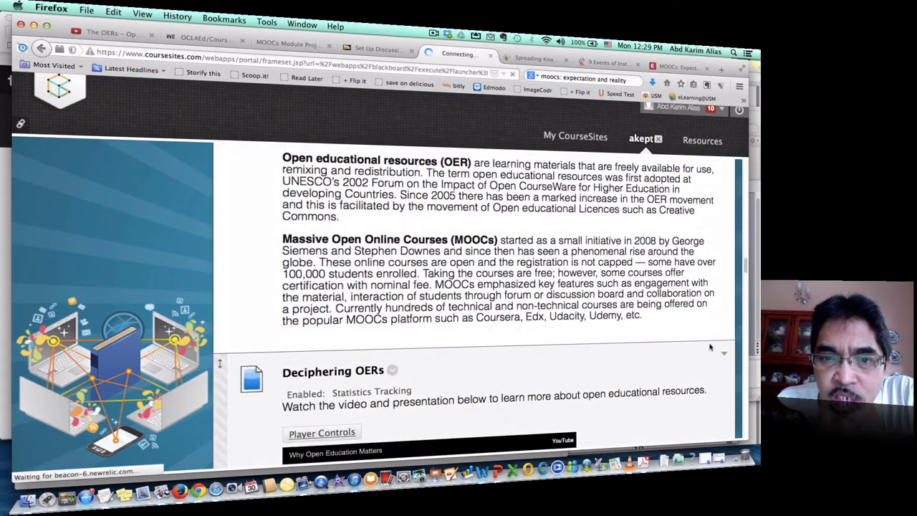
scroll(710, 347, down, 8)
scroll(696, 349, down, 10)
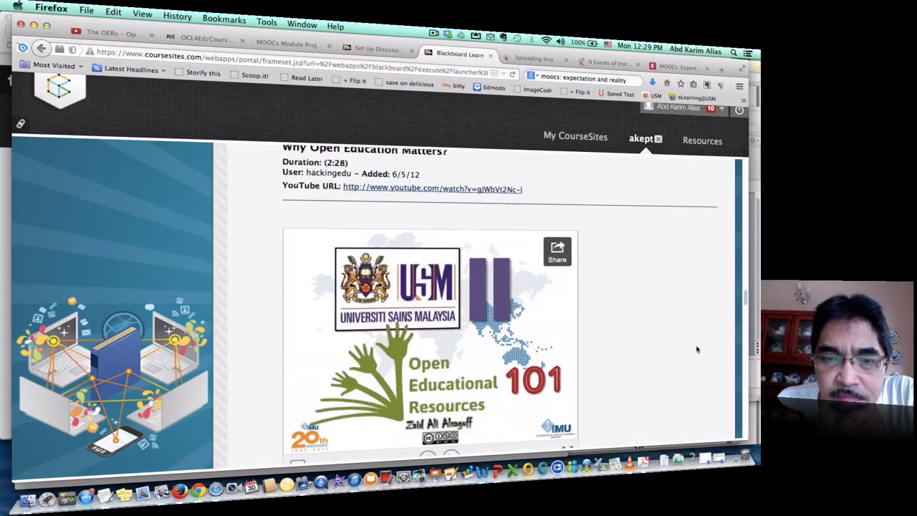
scroll(696, 349, down, 5)
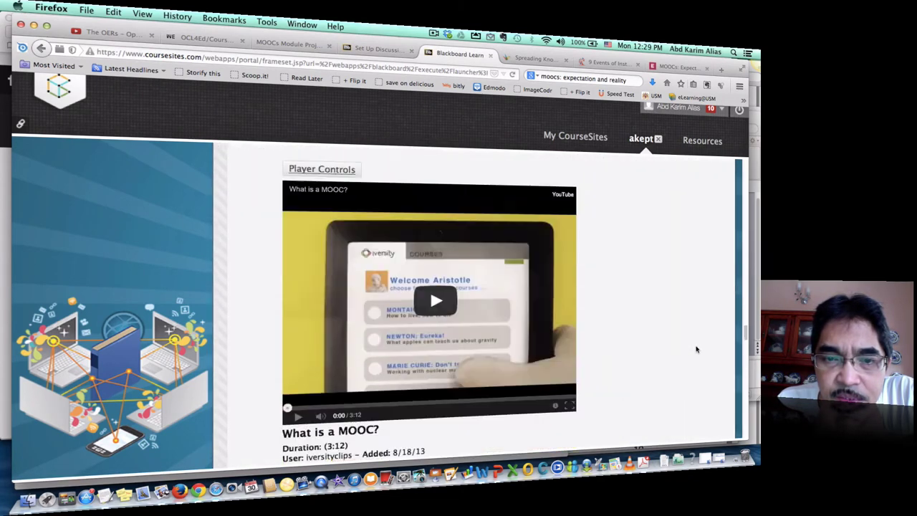
scroll(695, 349, down, 5)
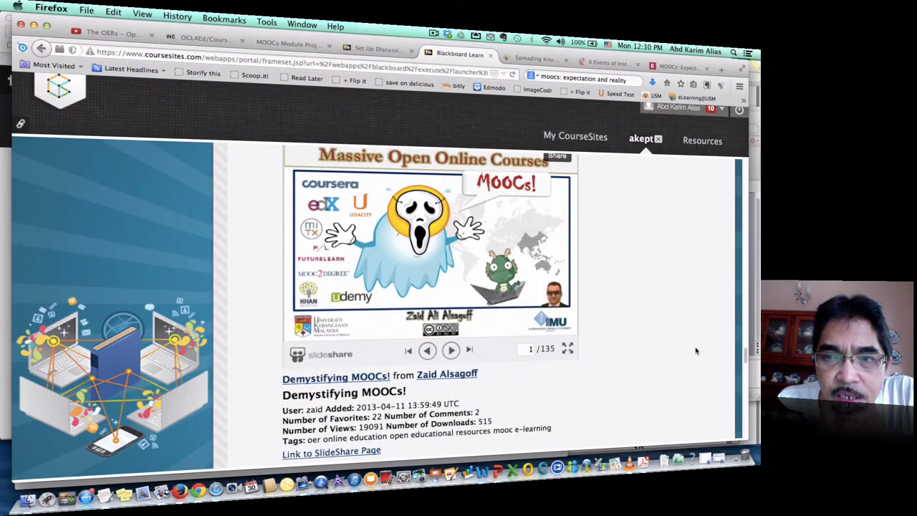
scroll(695, 350, up, 20)
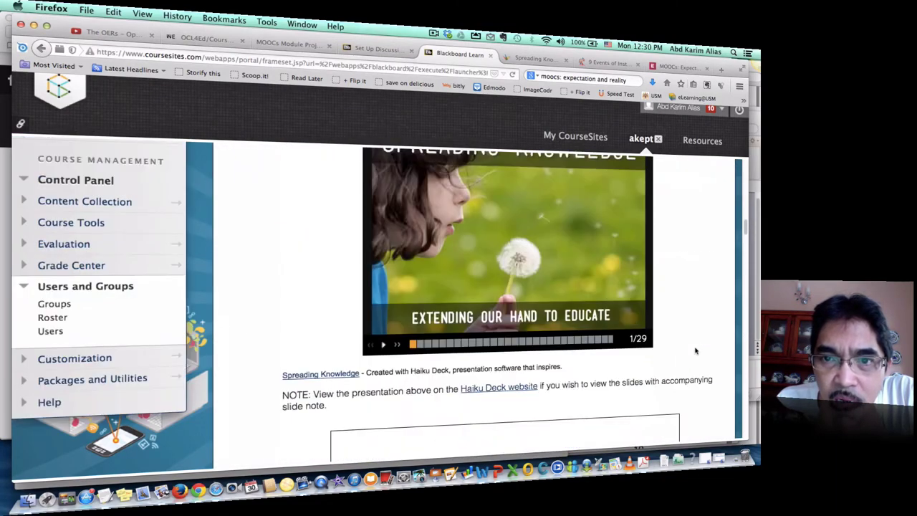
scroll(696, 351, up, 8)
scroll(696, 350, up, 10)
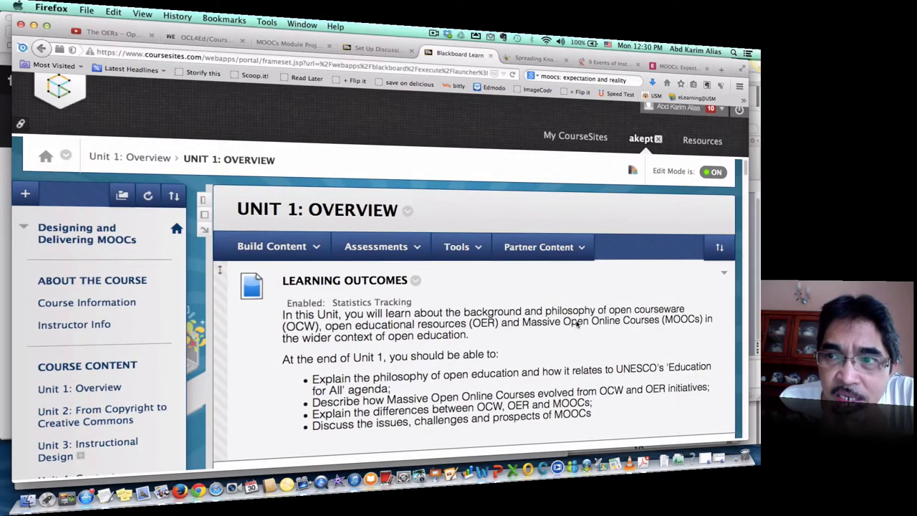
Switch Edit Mode off to preview the Unit 1 learning unit as a student
click(712, 171)
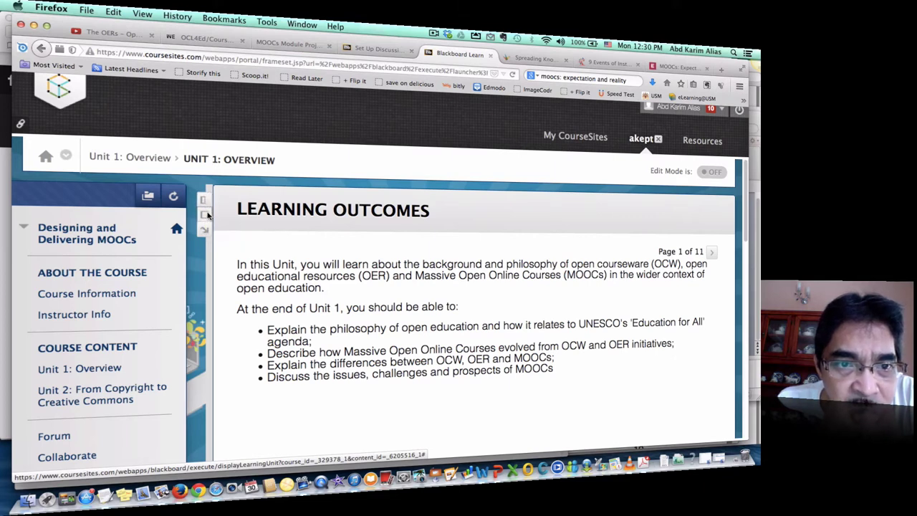
click(207, 216)
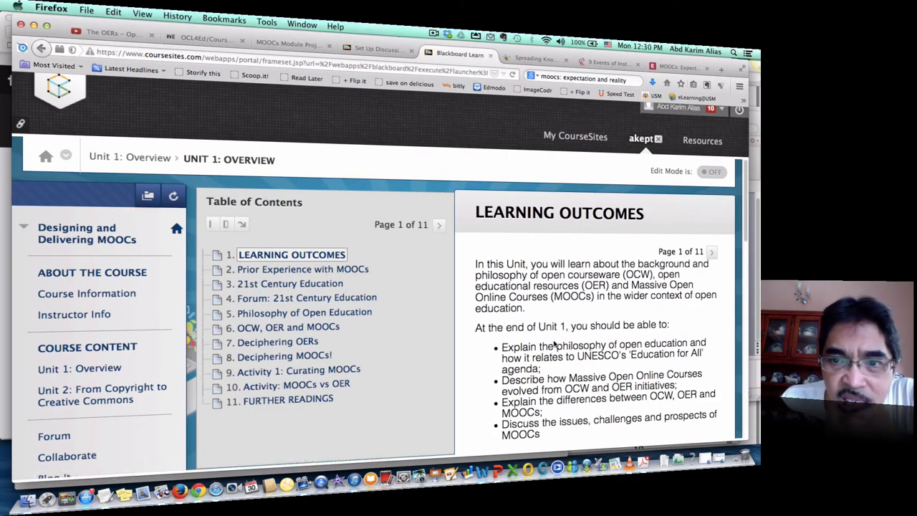
scroll(604, 326, down, 5)
scroll(326, 325, up, 5)
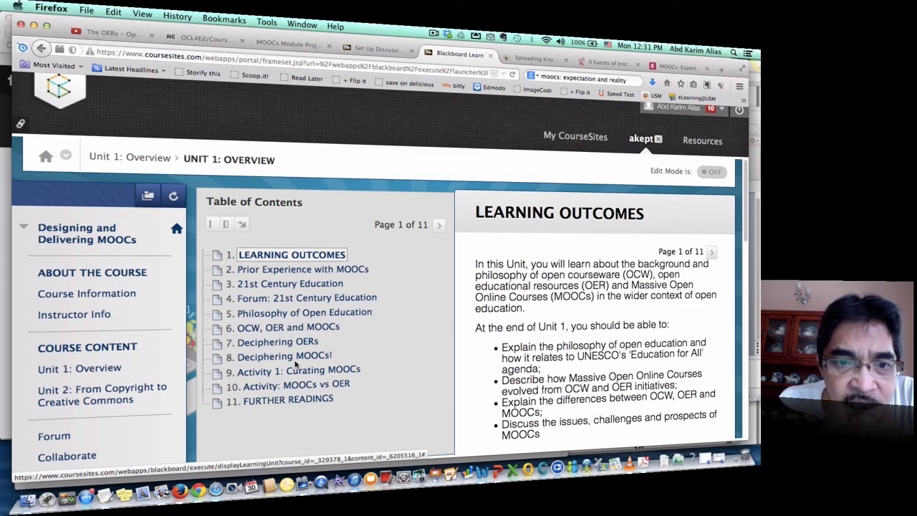
click(211, 227)
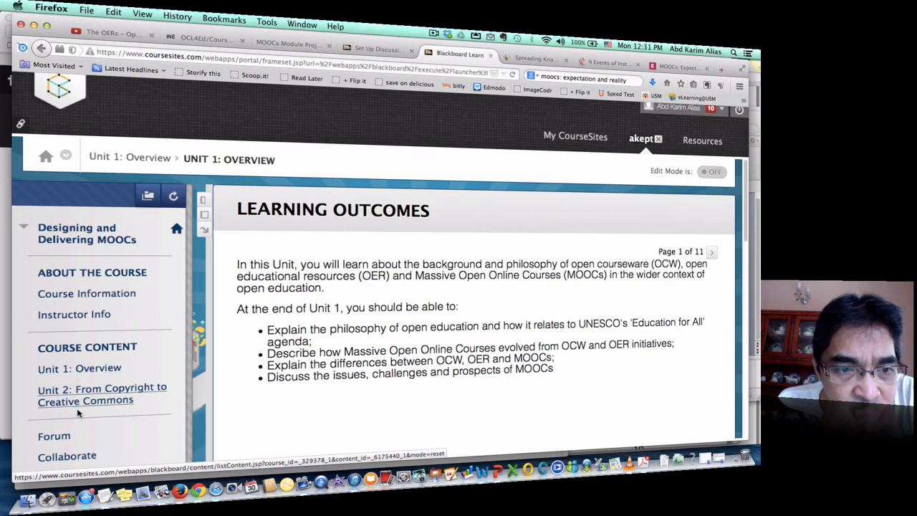
Expand the UNIT 1: OVERVIEW table of contents and switch Edit Mode on
click(199, 344)
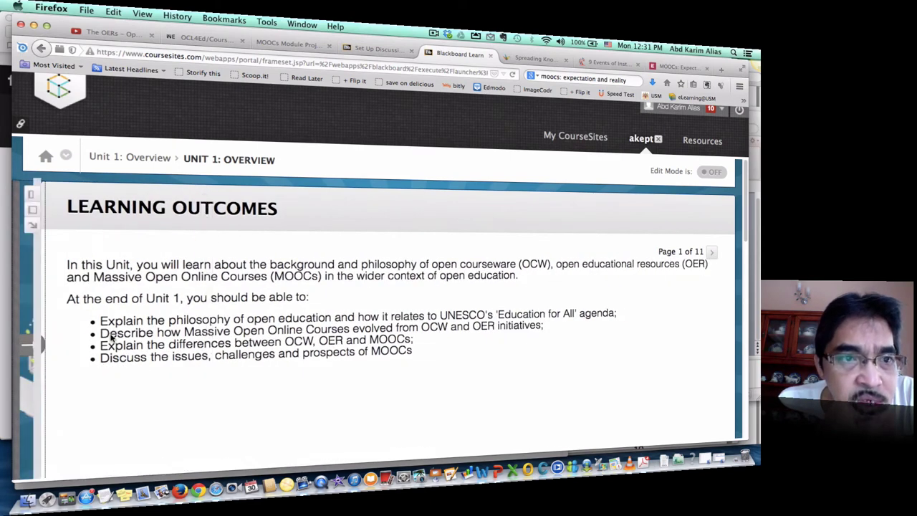
click(32, 210)
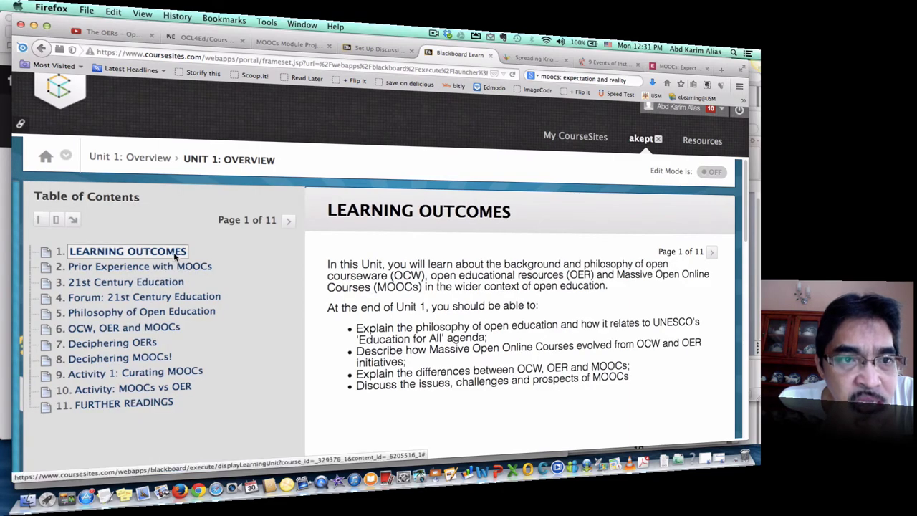
click(20, 326)
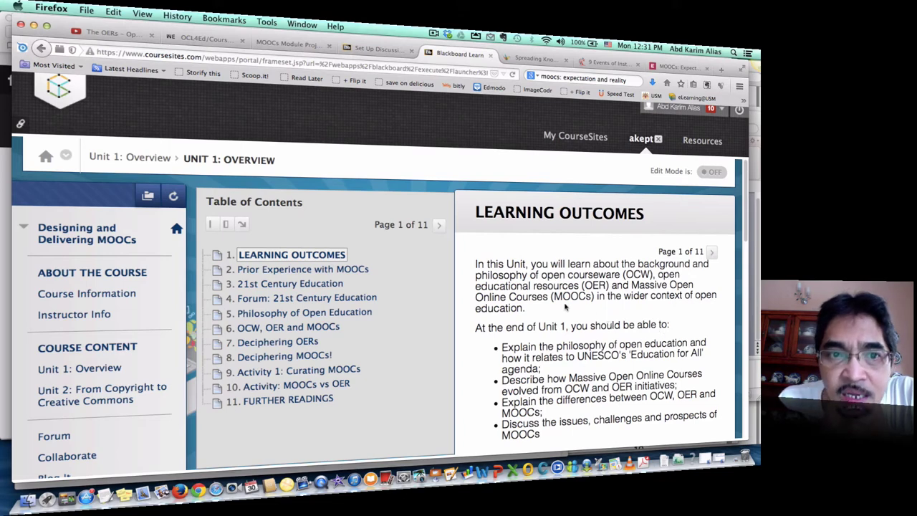
click(190, 349)
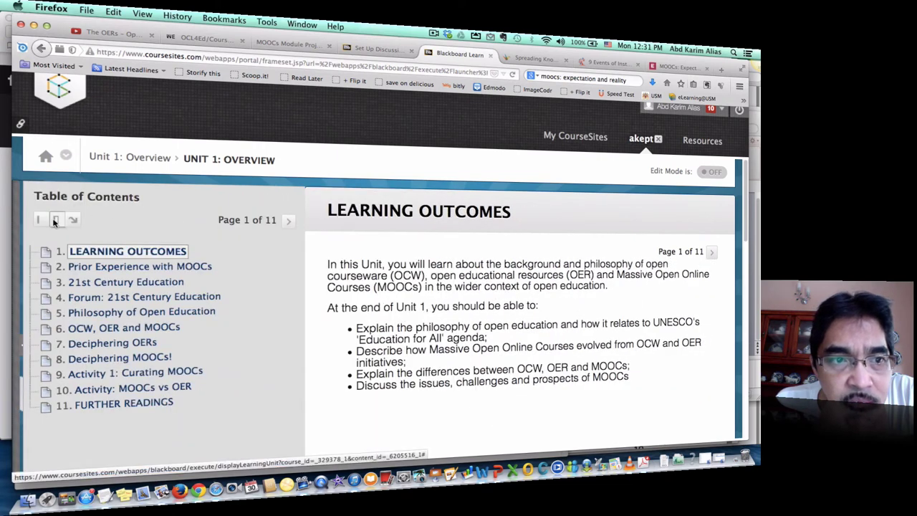
click(39, 219)
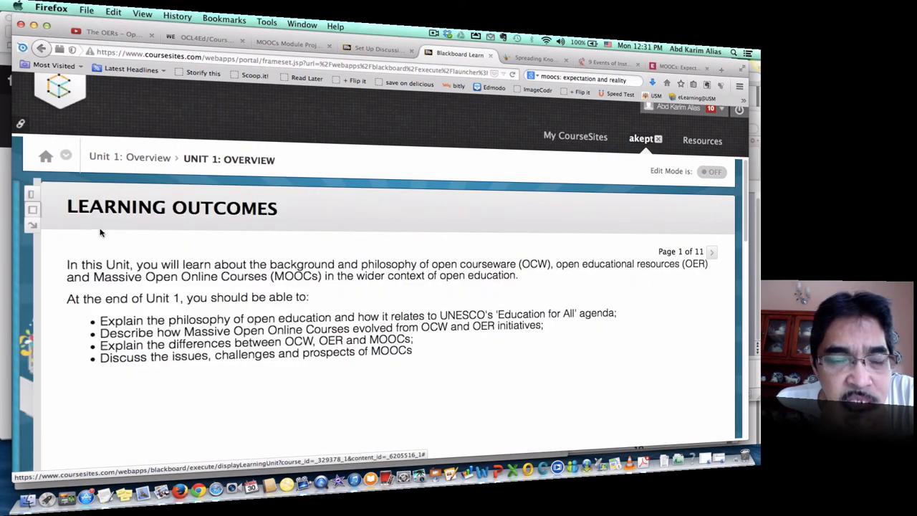
click(32, 194)
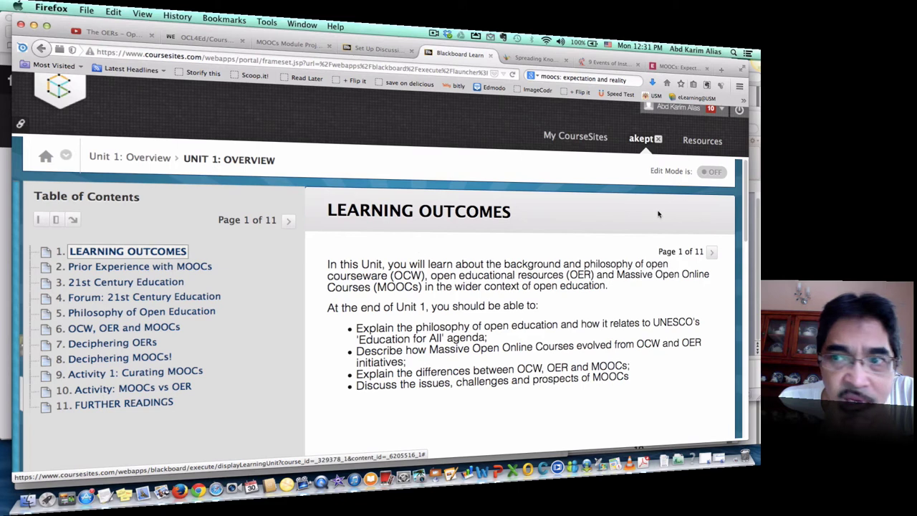
click(712, 173)
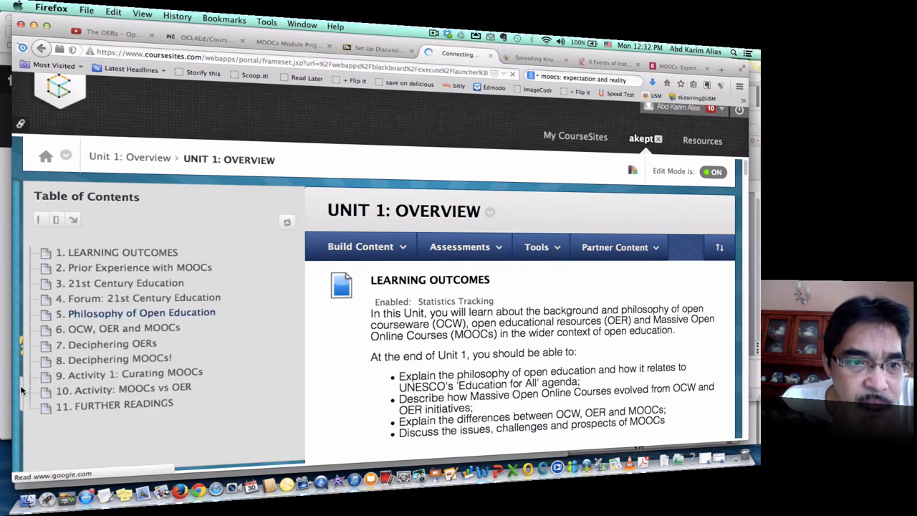
Collapse the table of contents and bring back the course menu beside Unit 1
click(40, 222)
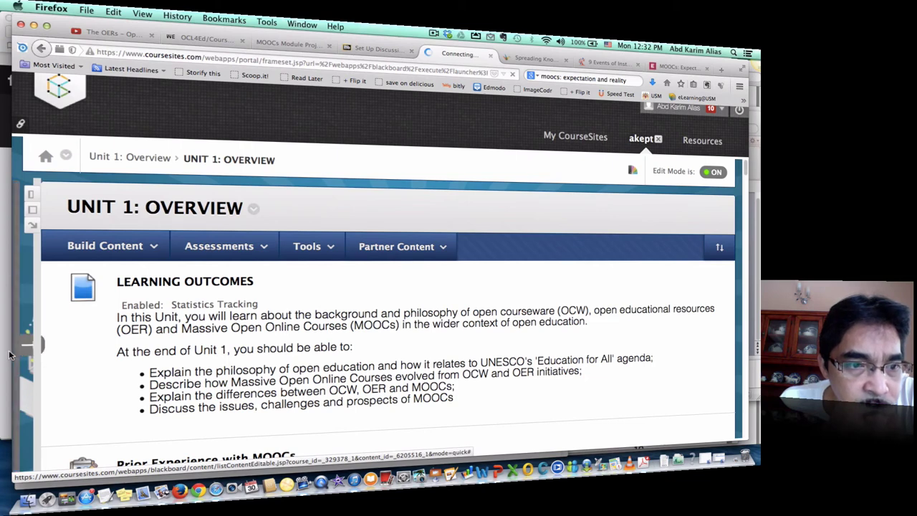
click(23, 350)
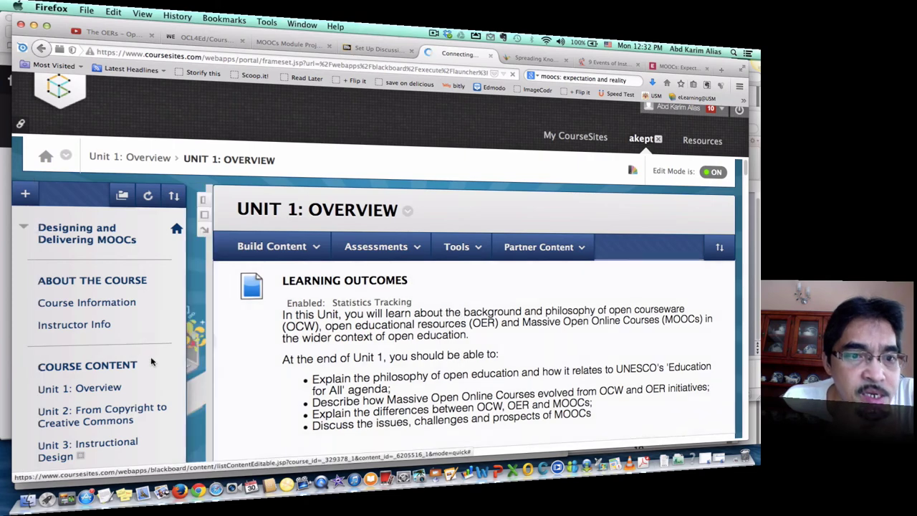
scroll(430, 321, down, 3)
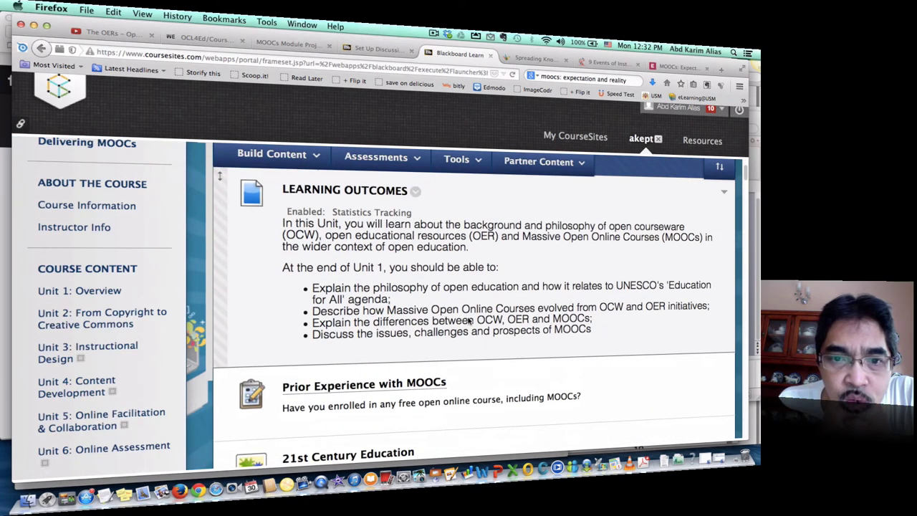
scroll(469, 320, down, 3)
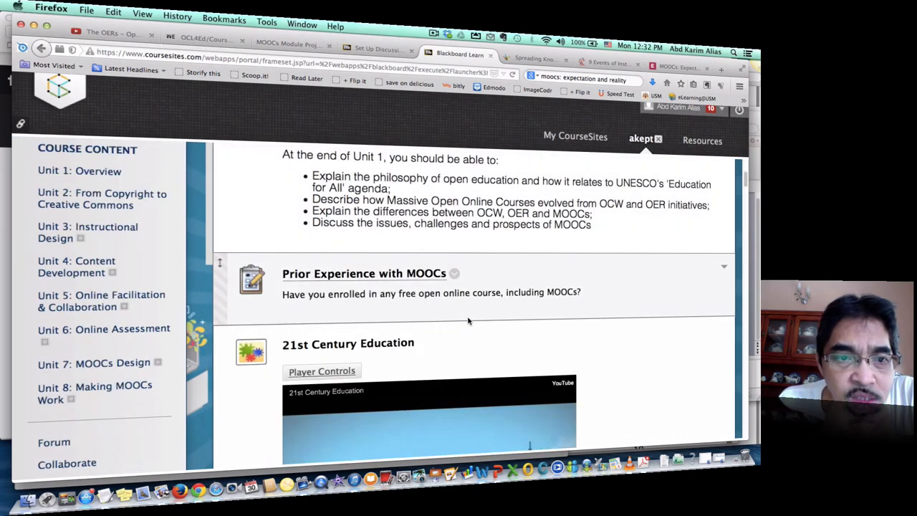
scroll(473, 322, up, 6)
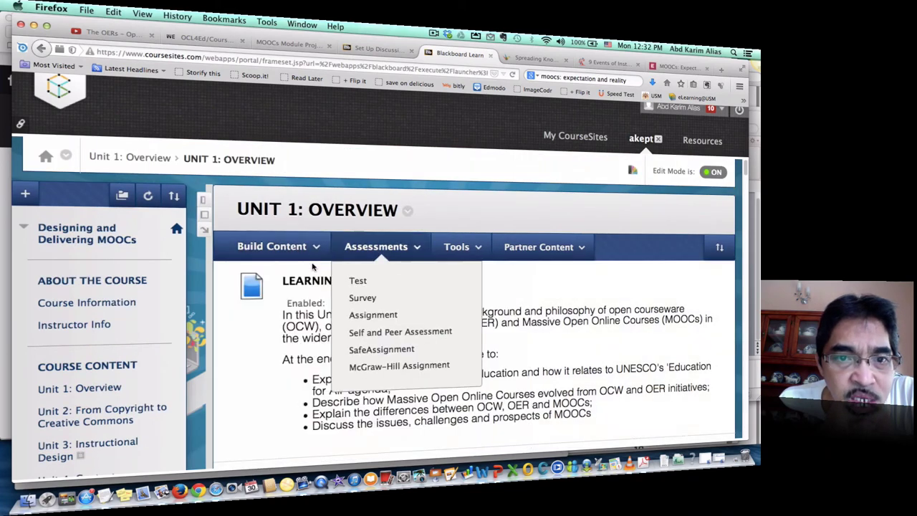
Browse the Build Content and Assessments menus on the Unit 1 page
mouse_move(308, 247)
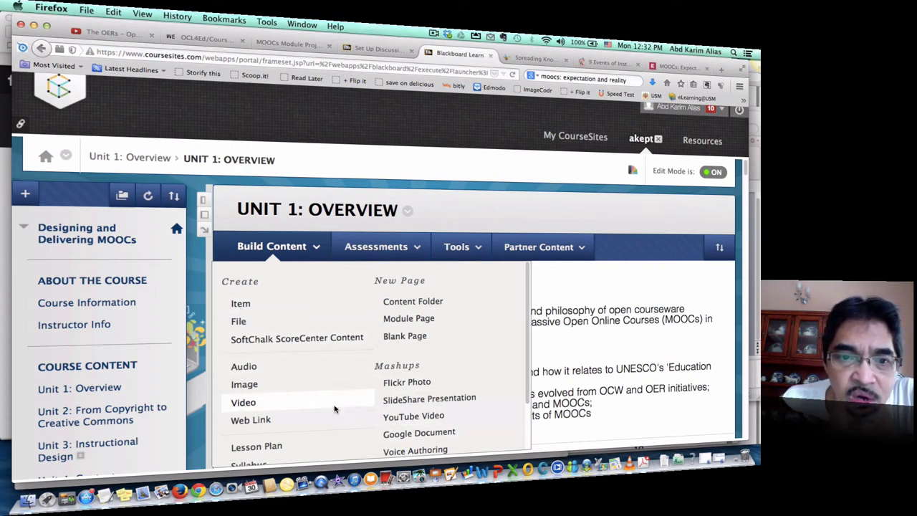
scroll(429, 426, down, 2)
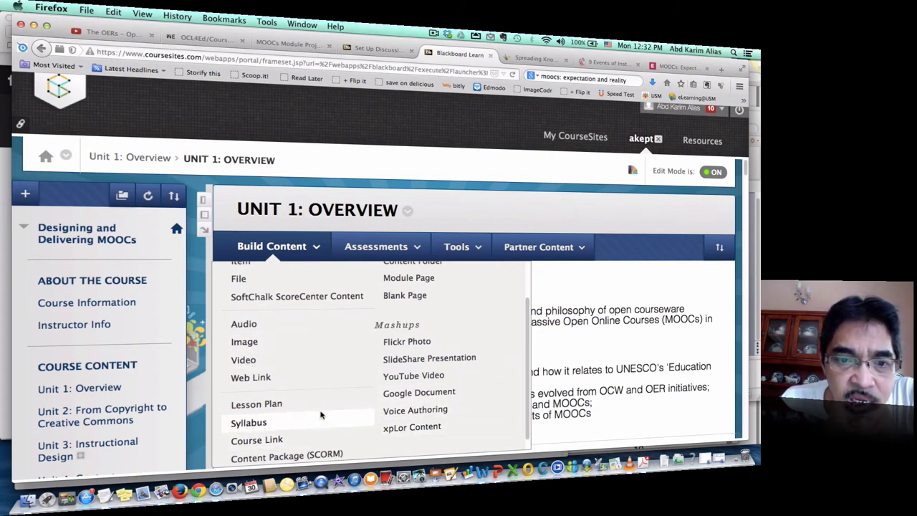
scroll(541, 356, down, 10)
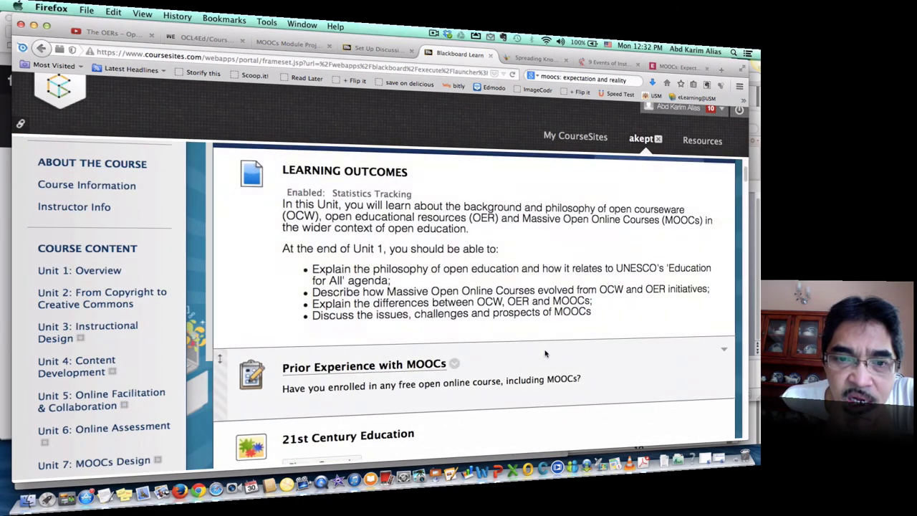
scroll(633, 332, up, 10)
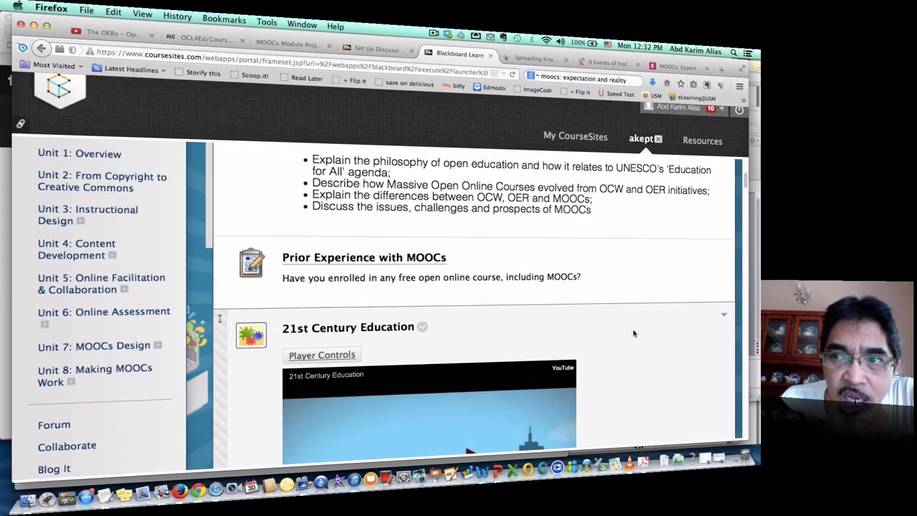
scroll(520, 364, down, 15)
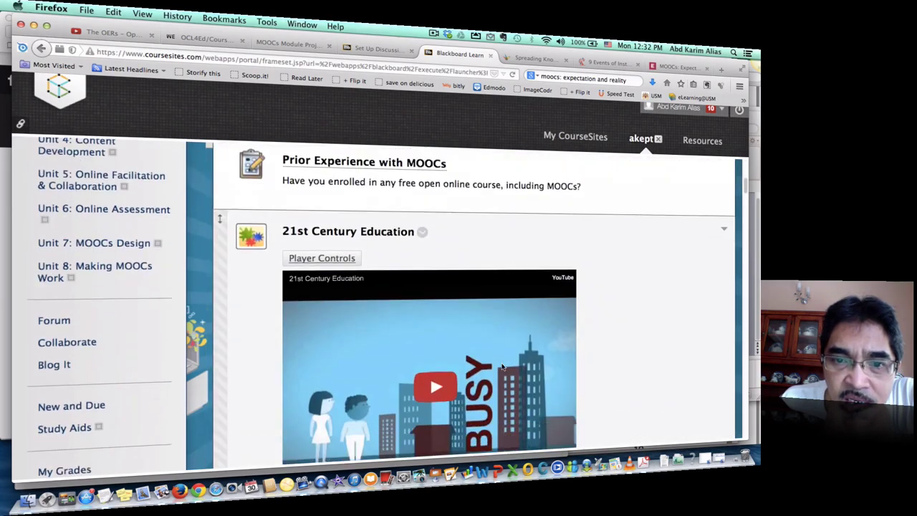
scroll(504, 367, up, 15)
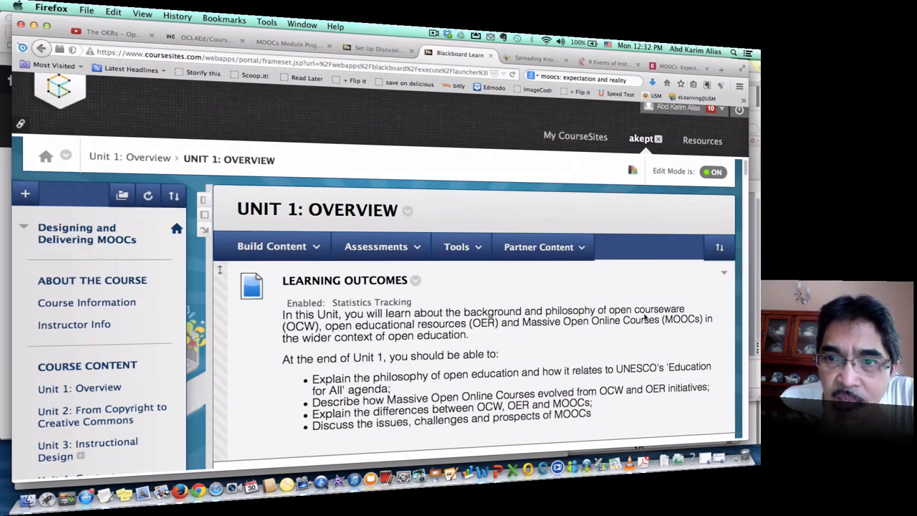
click(719, 247)
click(648, 307)
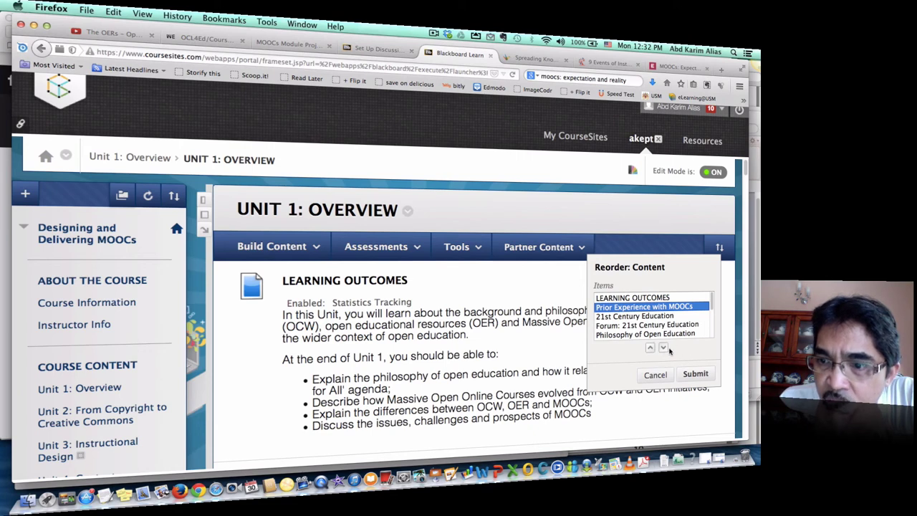
click(656, 376)
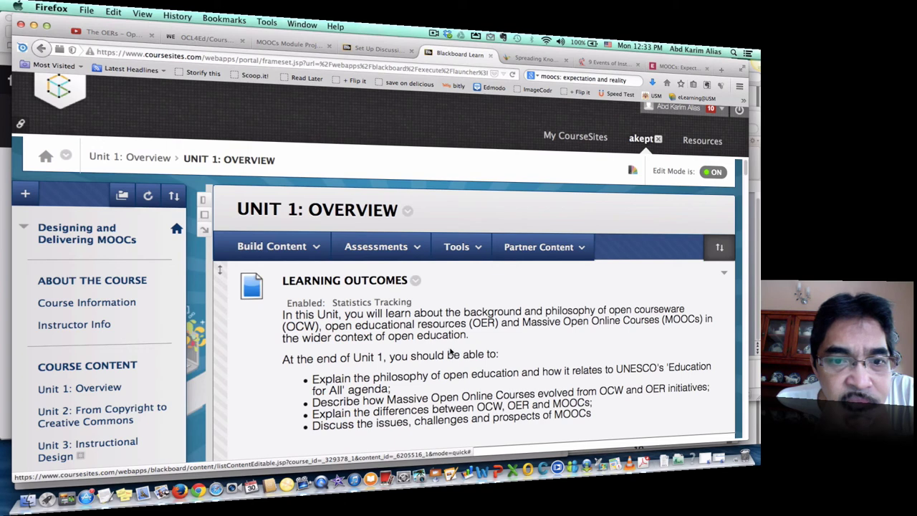
scroll(455, 351, down, 3)
scroll(454, 351, up, 3)
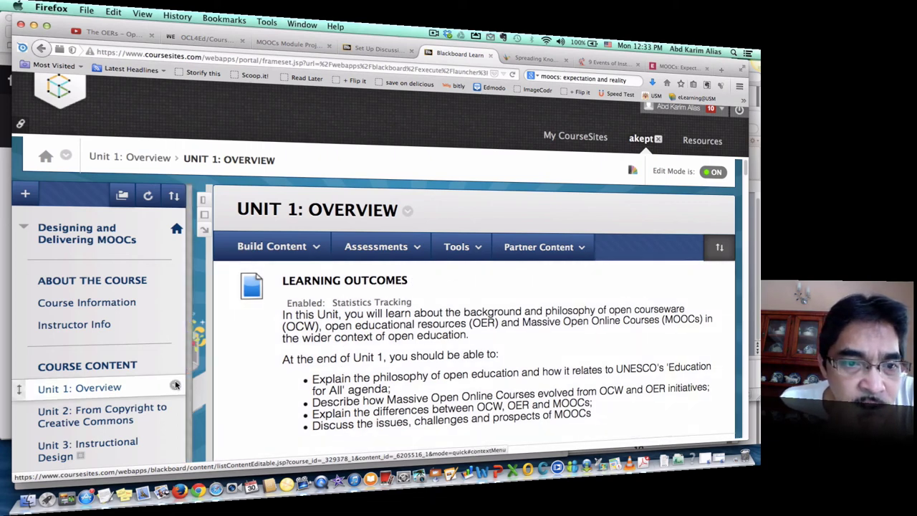
scroll(179, 383, down, 3)
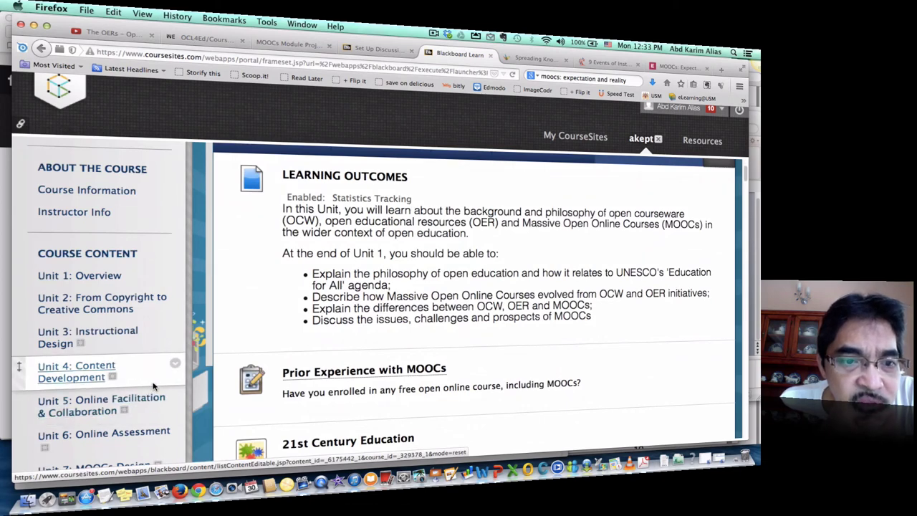
scroll(153, 387, down, 9)
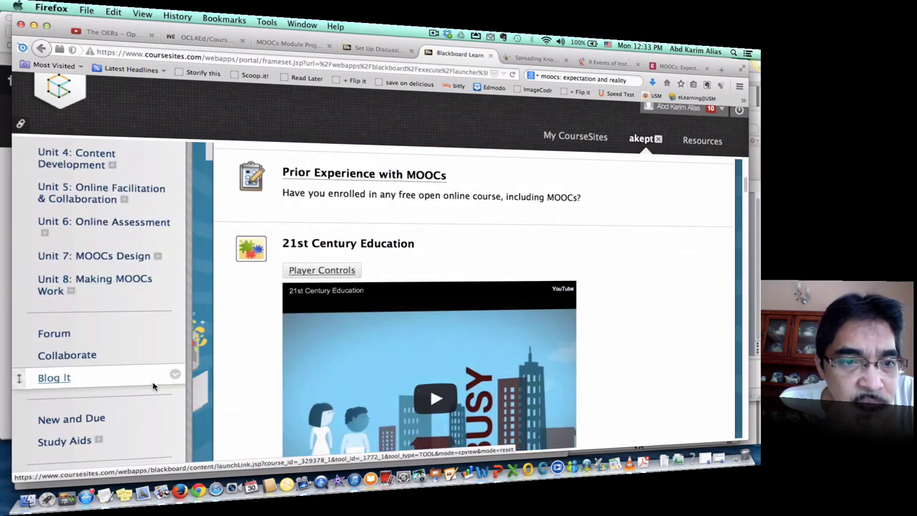
scroll(153, 385, down, 3)
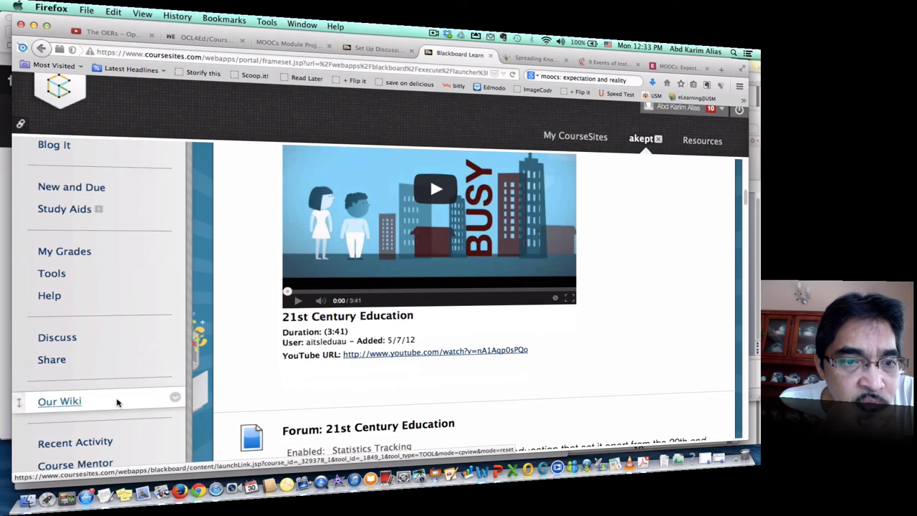
scroll(28, 362, up, 3)
Open Forum and review the 21st Century Education and 'OCW, OER and MOOCs' forums
click(42, 220)
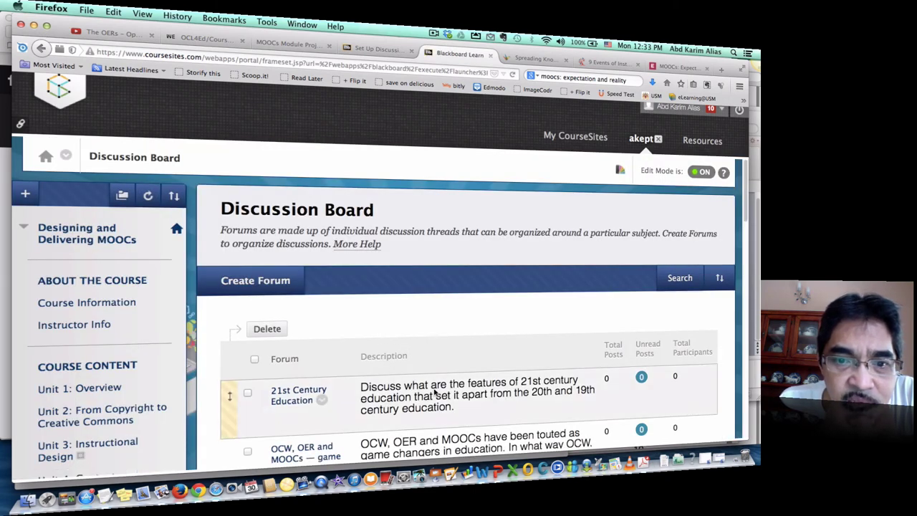
scroll(436, 395, down, 2)
scroll(436, 394, down, 1)
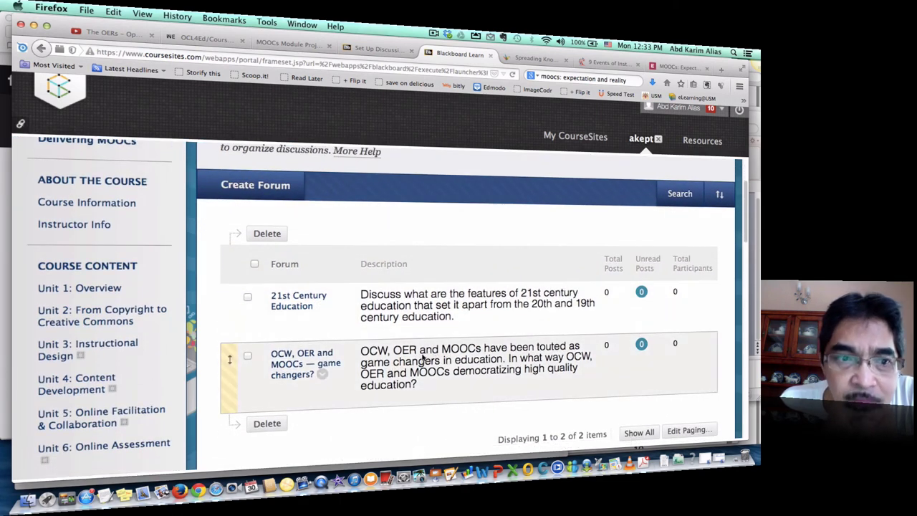
scroll(424, 351, up, 1)
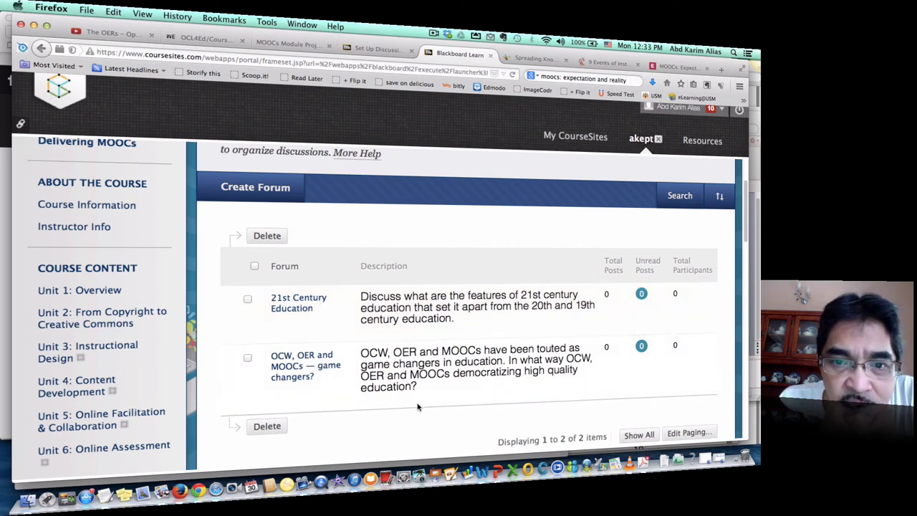
scroll(170, 392, up, 1)
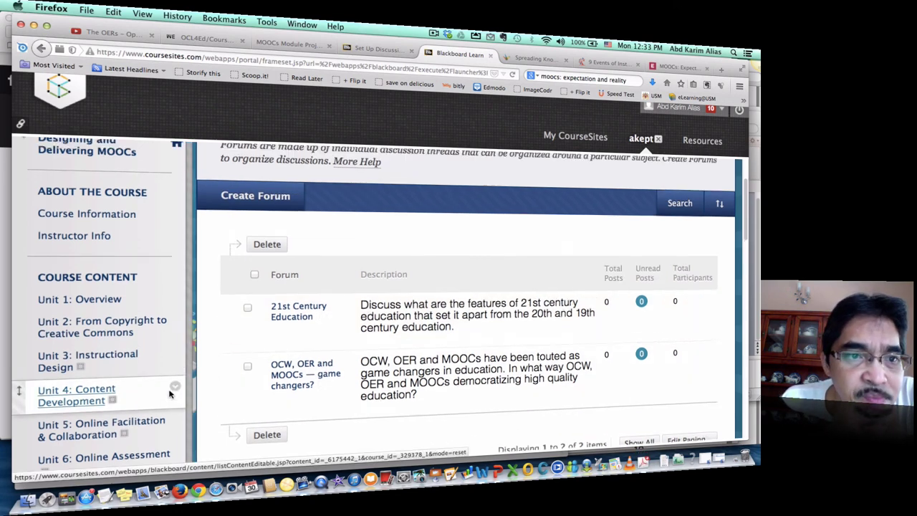
scroll(170, 393, up, 3)
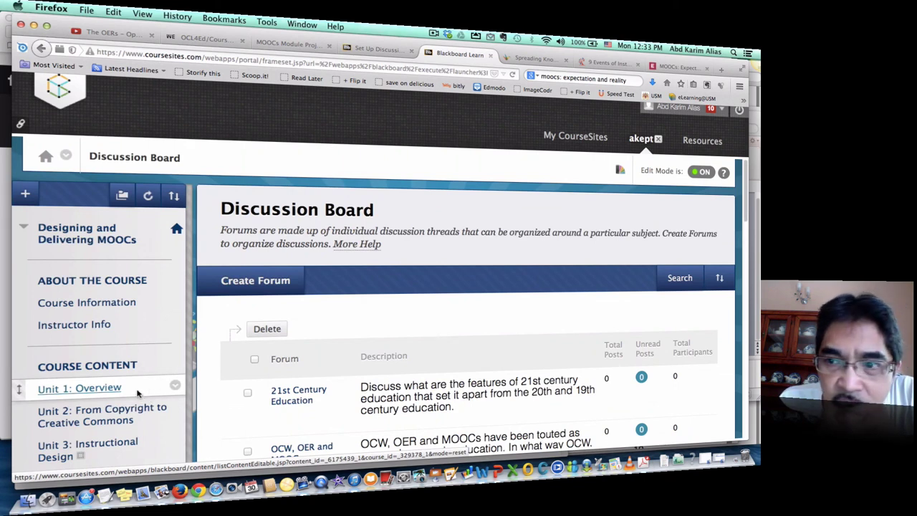